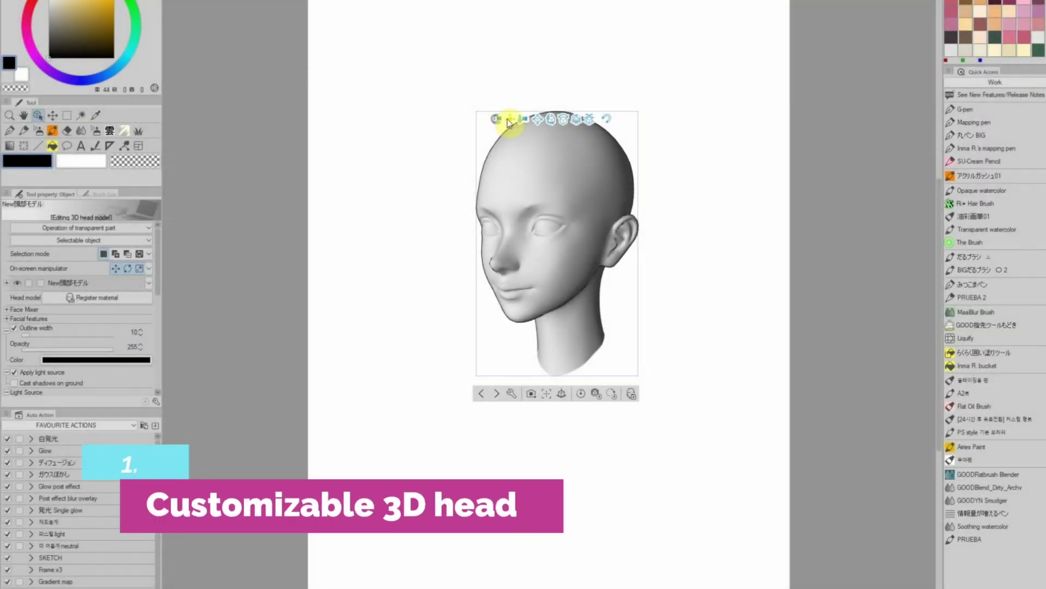
# Rotate the 3D head slightly and bring up its detailed head model settings beside the canvas.
pyautogui.moveTo(499, 118); pyautogui.dragTo(520, 128)
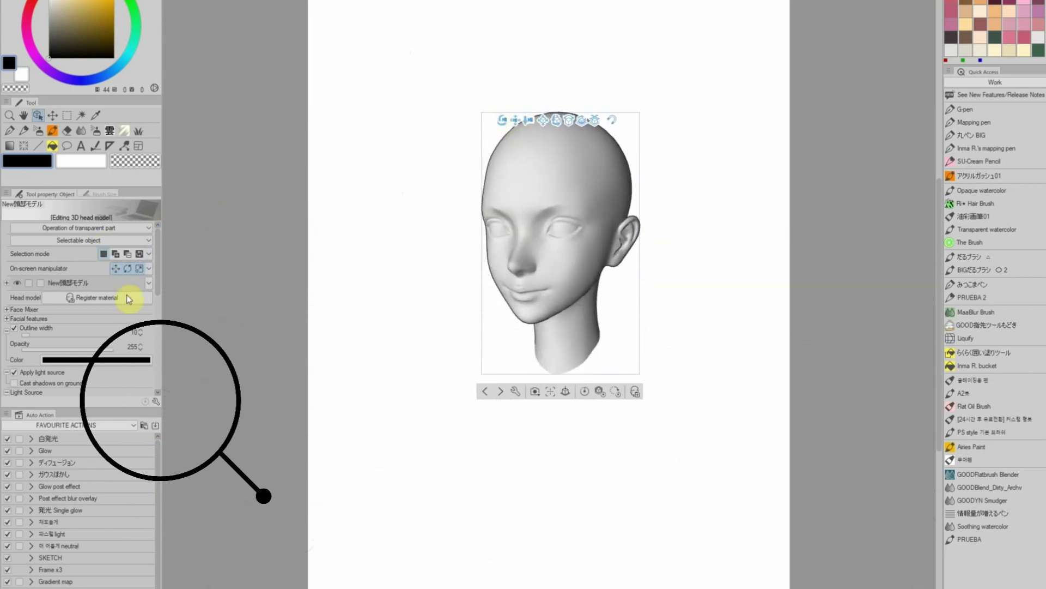
pyautogui.click(155, 401)
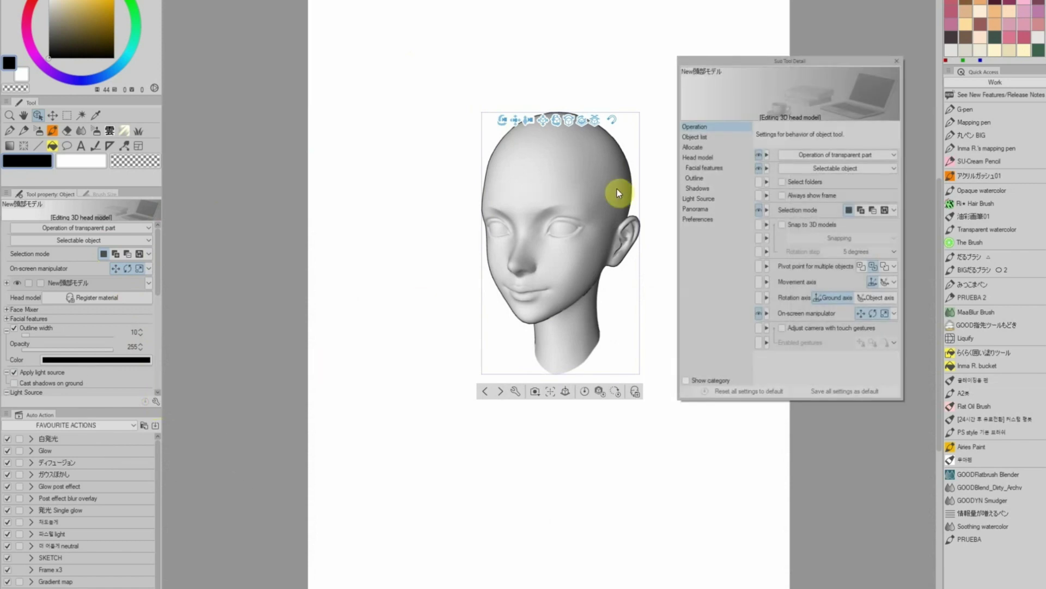
pyautogui.moveTo(720, 64); pyautogui.dragTo(254, 80)
pyautogui.click(220, 162)
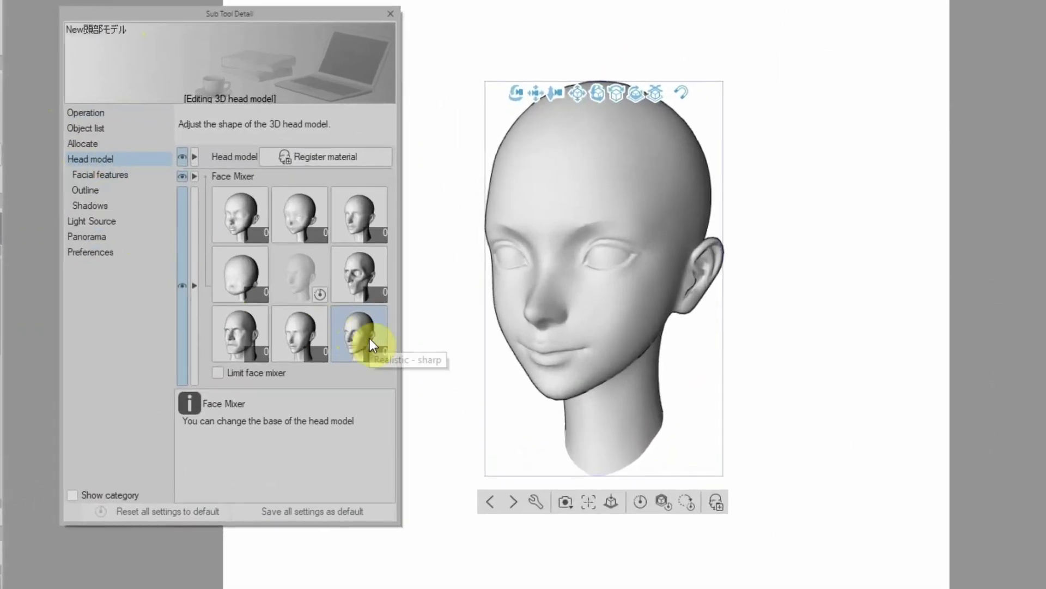
# Blend preset faces in the Face Mixer, trying Realistic - sharp at 96, to give the head a stylized, large-eyed face.
pyautogui.click(421, 282)
pyautogui.moveTo(391, 343); pyautogui.dragTo(395, 315)
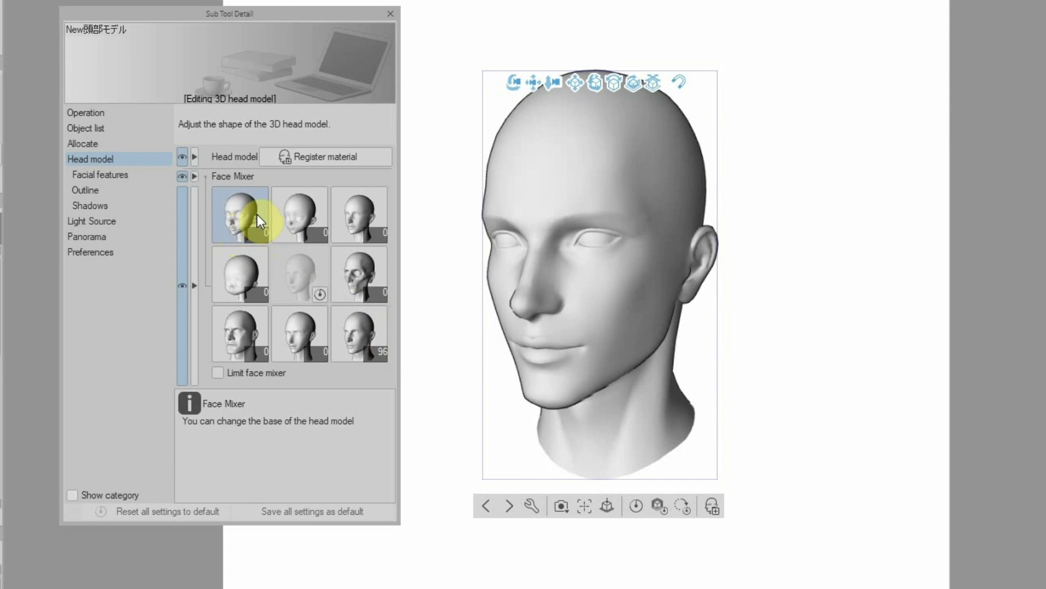
pyautogui.moveTo(256, 214)
pyautogui.mouseDown()
pyautogui.moveTo(276, 231)
pyautogui.moveTo(272, 213)
pyautogui.mouseUp()
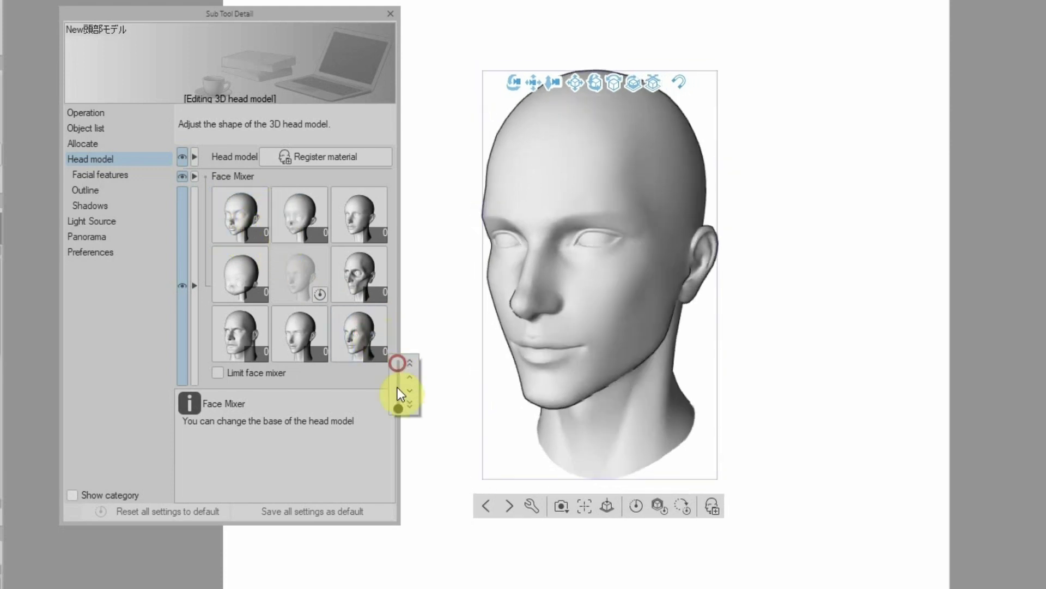
pyautogui.moveTo(276, 290)
pyautogui.mouseDown()
pyautogui.moveTo(270, 247)
pyautogui.moveTo(276, 310)
pyautogui.mouseUp()
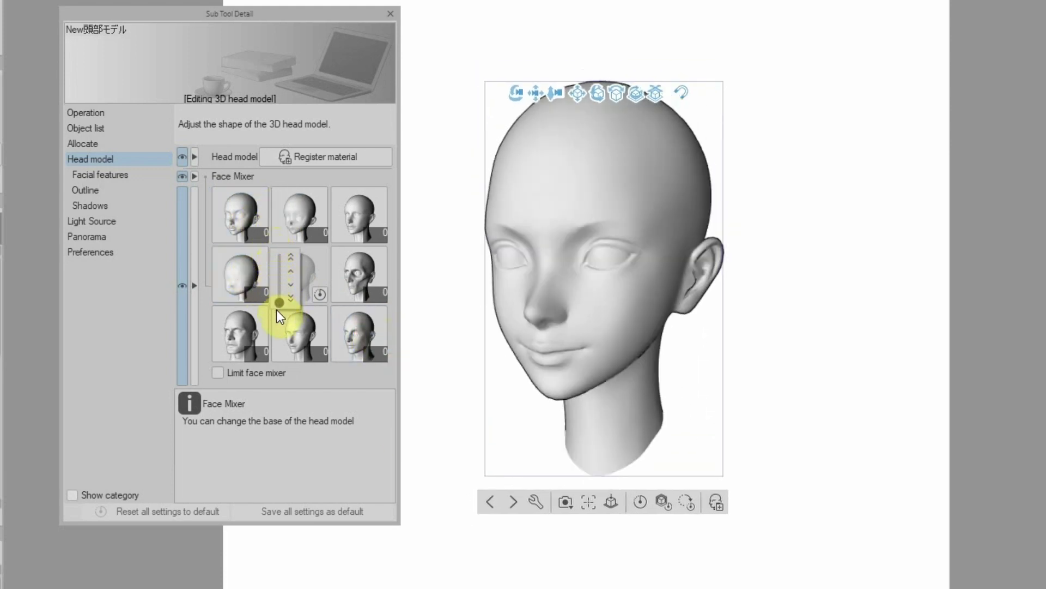
pyautogui.click(289, 214)
pyautogui.moveTo(335, 232); pyautogui.dragTo(348, 271)
# In the facial features, set the nose height to -20, nose tip tilt to 17 and nose bridge depth to 80.
pyautogui.click(103, 175)
pyautogui.click(333, 224)
pyautogui.click(241, 247)
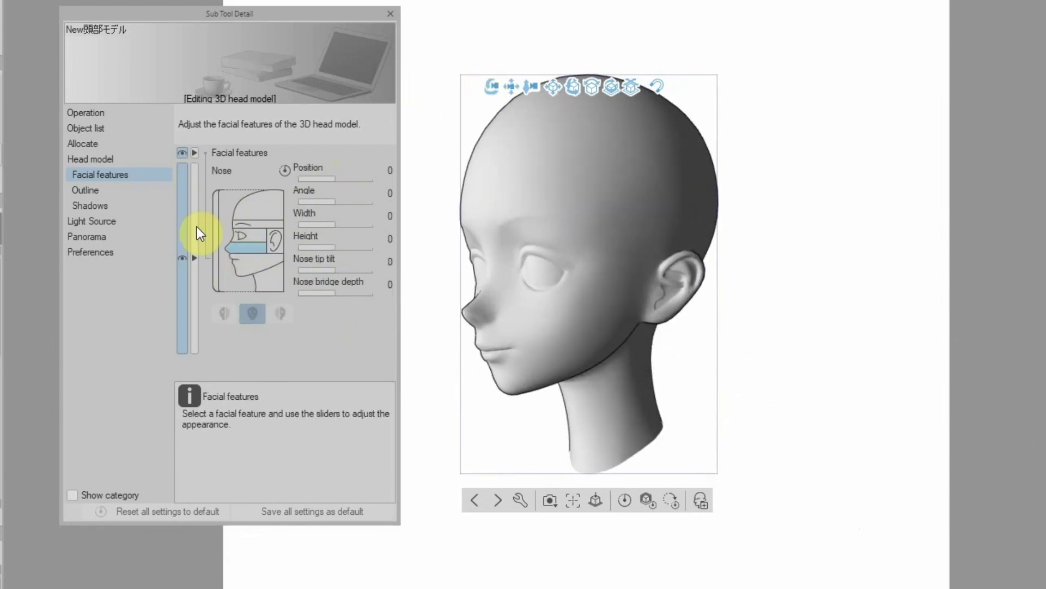
pyautogui.click(342, 267)
pyautogui.click(325, 246)
pyautogui.click(365, 293)
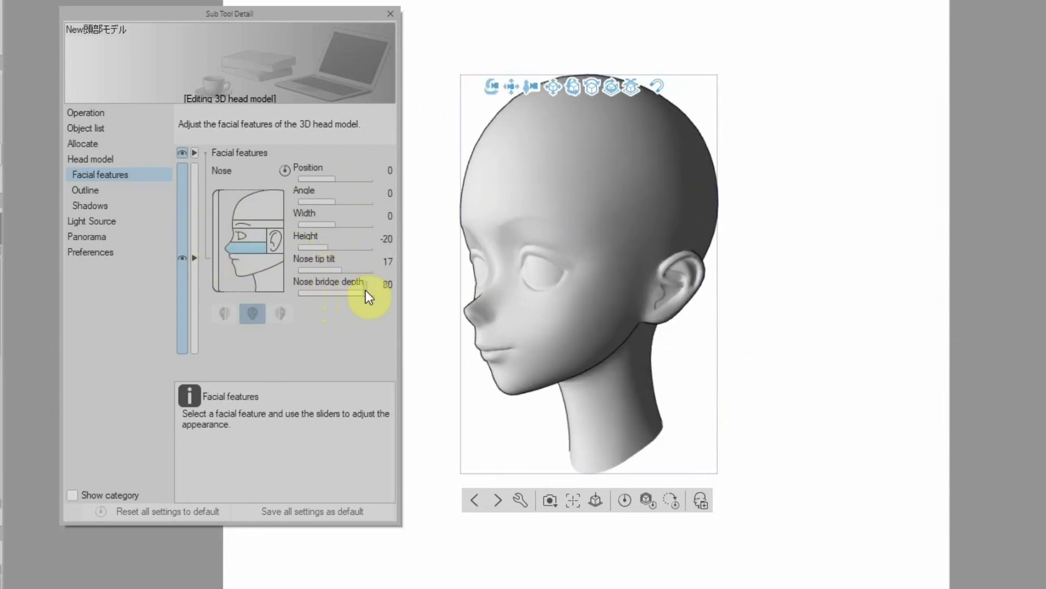
# Adjust the brows, eyes and mouth, giving the mouth depth 13, width 20 and fullness 30, and close the detailed settings.
pyautogui.click(346, 269)
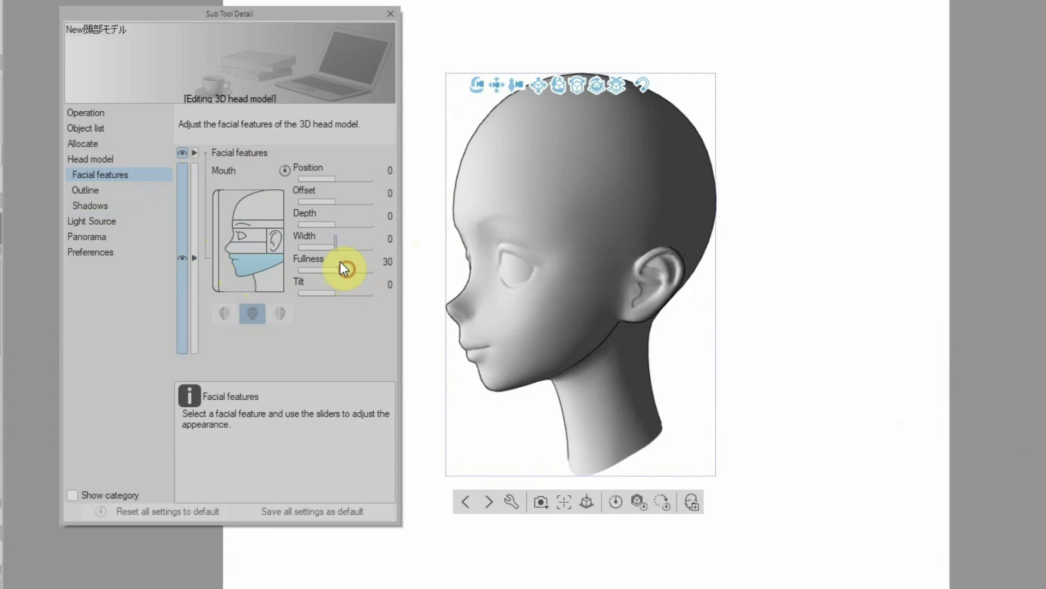
pyautogui.click(270, 224)
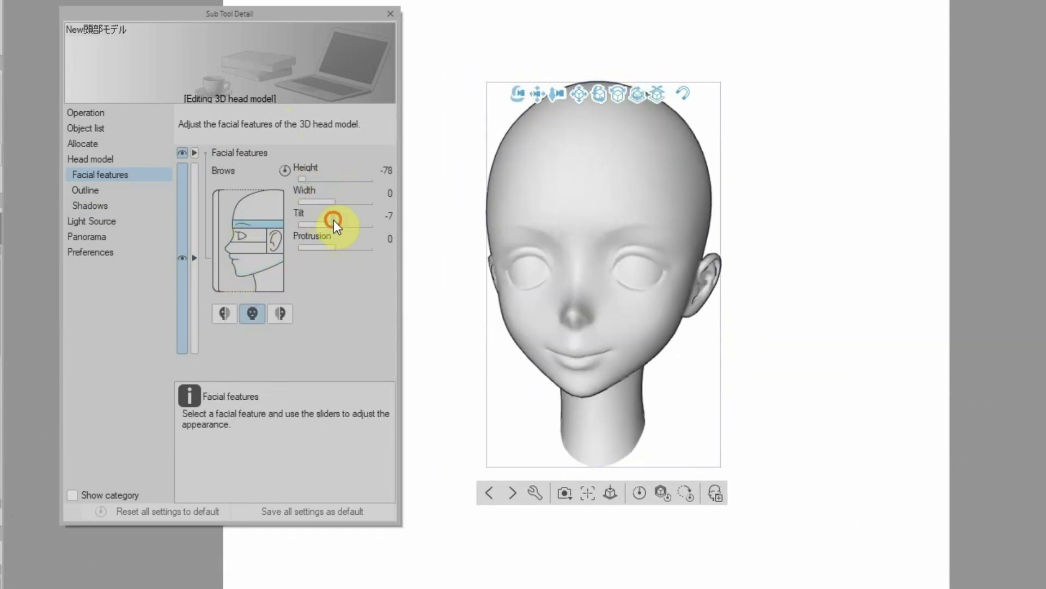
pyautogui.click(356, 223)
pyautogui.click(235, 264)
pyautogui.click(340, 245)
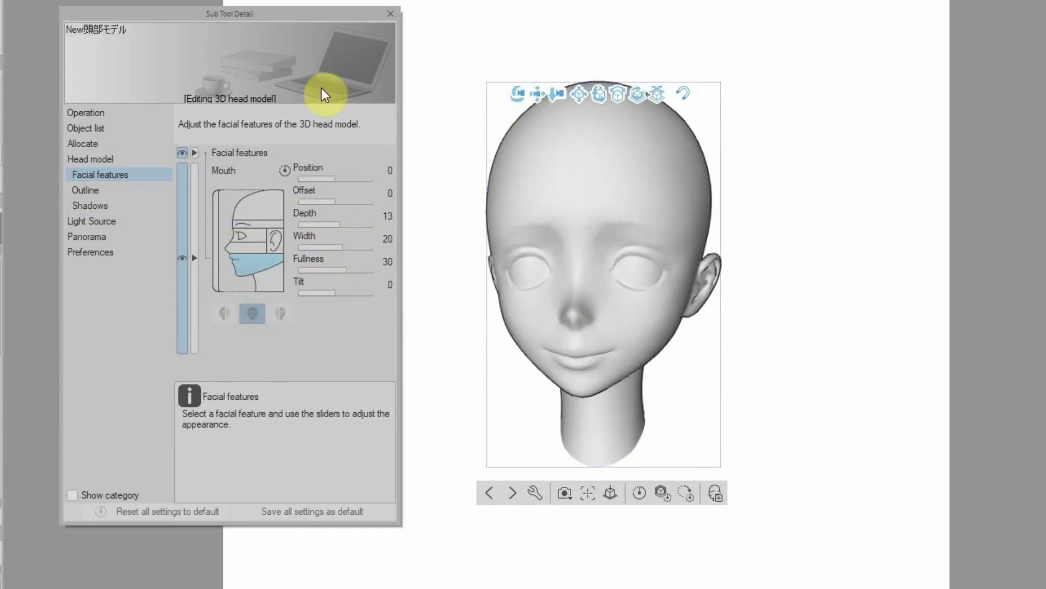
pyautogui.click(345, 267)
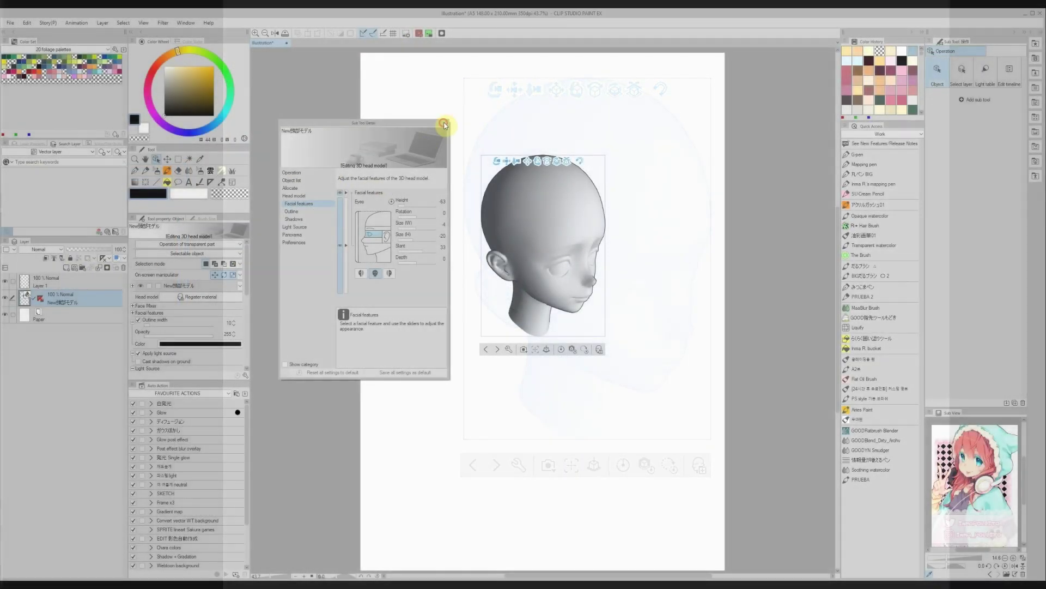
pyautogui.click(443, 127)
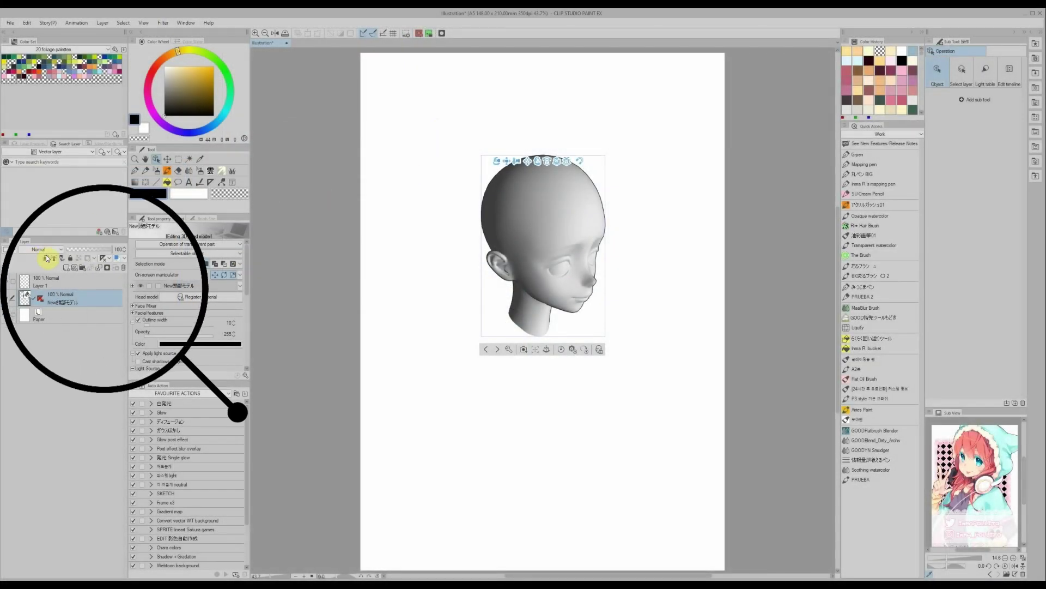
# Display the 3D head layer in blue layer colour and lower its opacity to 31%.
pyautogui.click(117, 260)
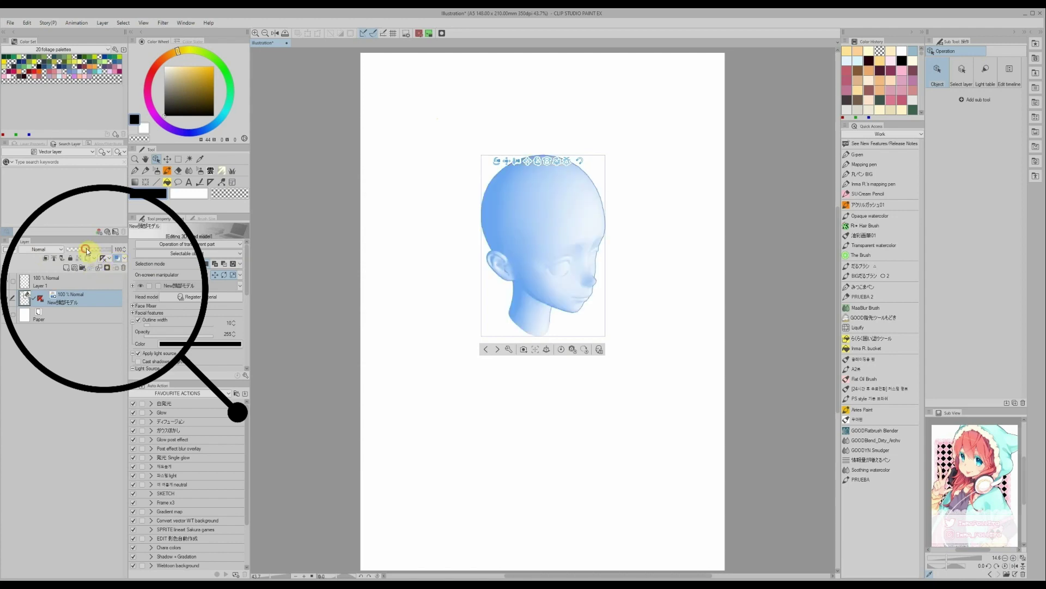
pyautogui.moveTo(87, 252); pyautogui.dragTo(86, 251)
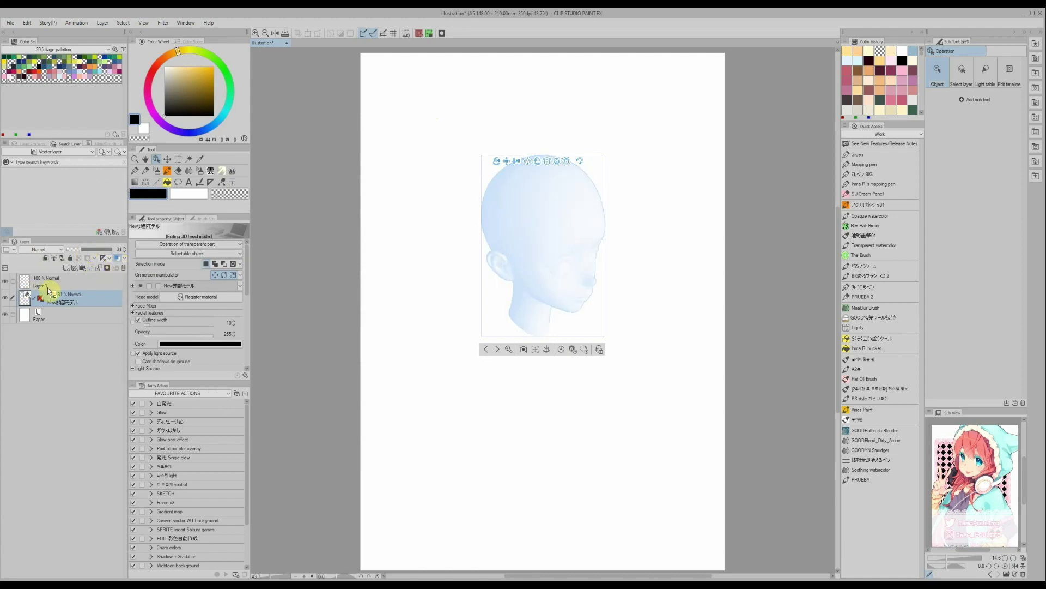
# Sketch the face, fringe and side hair strands over the 3D head with the Mapping pen.
pyautogui.moveTo(588, 269); pyautogui.dragTo(591, 286)
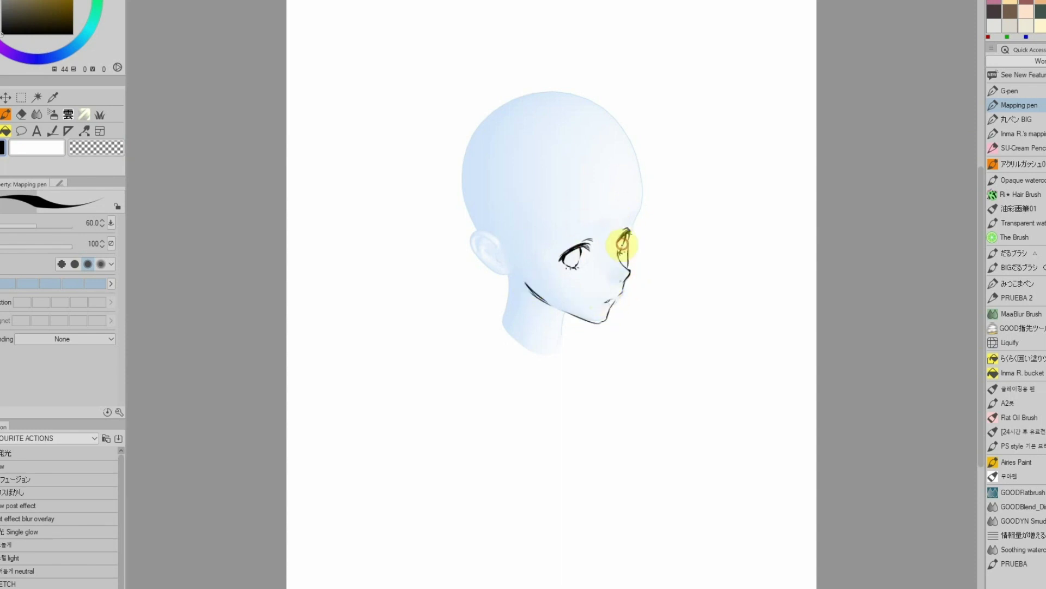
pyautogui.moveTo(600, 237); pyautogui.dragTo(595, 262)
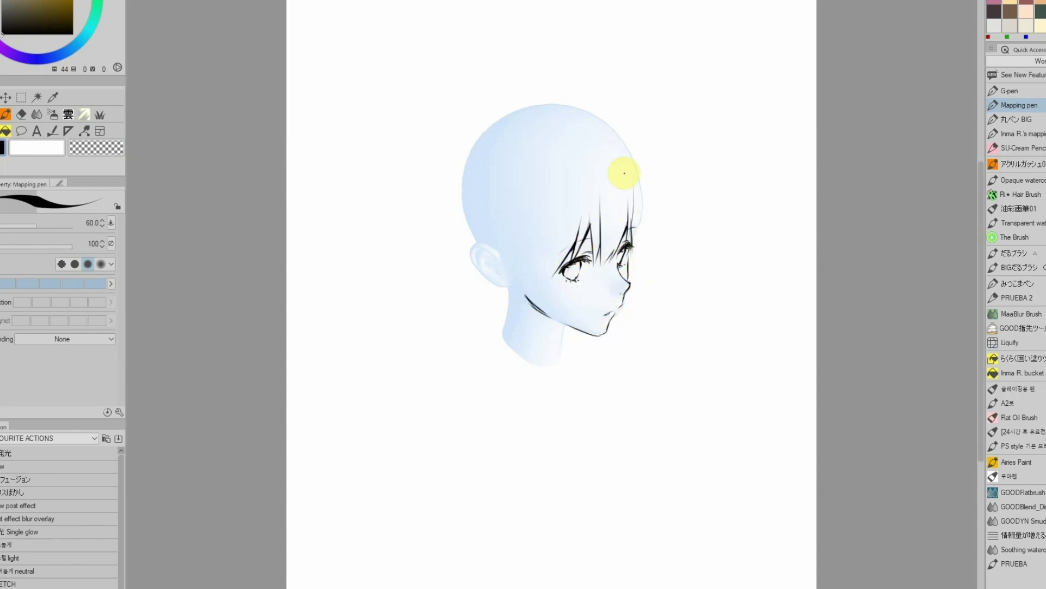
pyautogui.moveTo(502, 228); pyautogui.dragTo(500, 327)
pyautogui.moveTo(517, 287); pyautogui.dragTo(506, 322)
pyautogui.moveTo(514, 315); pyautogui.dragTo(525, 359)
pyautogui.moveTo(521, 321); pyautogui.dragTo(544, 349)
pyautogui.moveTo(545, 341); pyautogui.dragTo(550, 395)
pyautogui.moveTo(557, 350); pyautogui.dragTo(572, 391)
pyautogui.moveTo(642, 242); pyautogui.dragTo(666, 297)
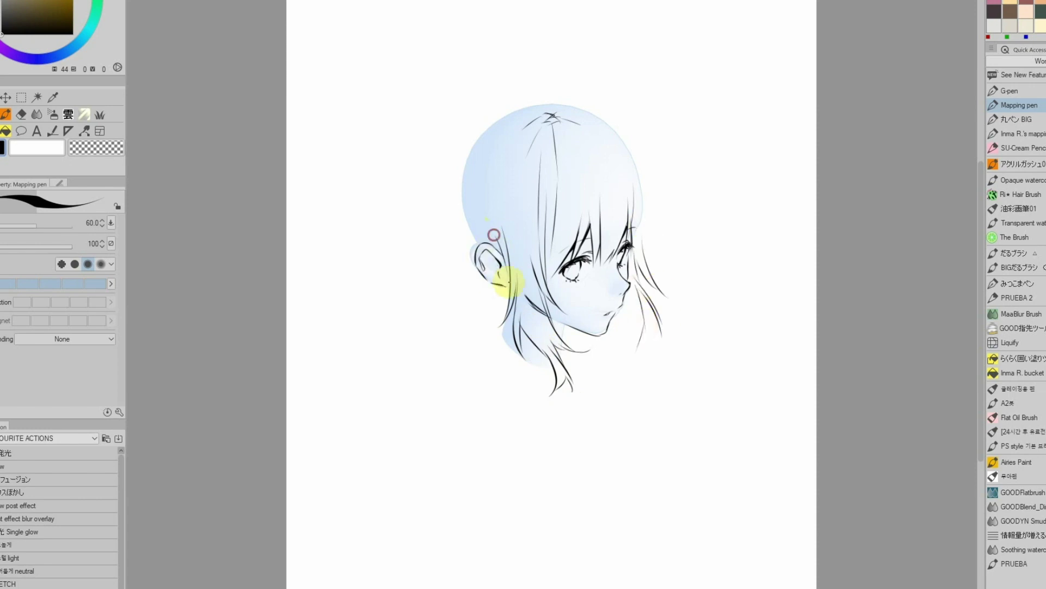
# Sketch the outer contour of the hair around the crown and the neck line under the jaw.
pyautogui.moveTo(531, 104); pyautogui.dragTo(452, 190)
pyautogui.moveTo(643, 166); pyautogui.dragTo(581, 107)
pyautogui.moveTo(463, 147); pyautogui.dragTo(448, 229)
pyautogui.moveTo(563, 323); pyautogui.dragTo(552, 344)
# Sketch the neck, shoulder line and open collar of the garment below the head.
pyautogui.moveTo(440, 374); pyautogui.dragTo(610, 459)
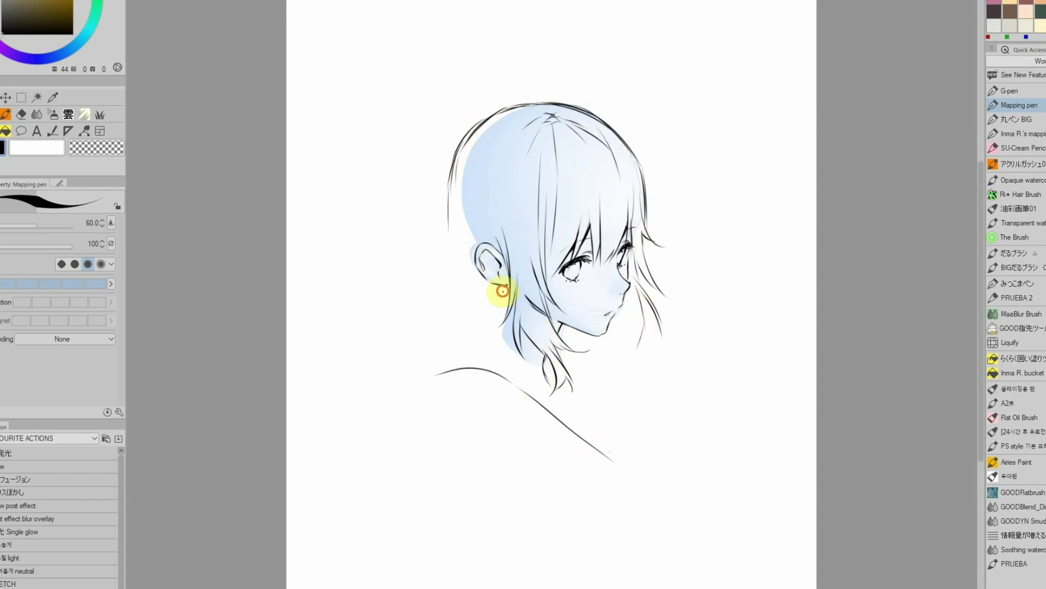
pyautogui.moveTo(501, 290); pyautogui.dragTo(512, 338)
pyautogui.moveTo(488, 315); pyautogui.dragTo(442, 365)
pyautogui.moveTo(566, 390); pyautogui.dragTo(622, 488)
pyautogui.moveTo(436, 372); pyautogui.dragTo(404, 408)
pyautogui.moveTo(408, 412); pyautogui.dragTo(535, 432)
pyautogui.moveTo(570, 376); pyautogui.dragTo(624, 498)
# Sketch the flicked hair locks at the back of the head and the hair tips below the chin.
pyautogui.moveTo(448, 188)
pyautogui.mouseDown()
pyautogui.moveTo(418, 254)
pyautogui.moveTo(417, 307)
pyautogui.mouseUp()
pyautogui.moveTo(411, 321); pyautogui.dragTo(448, 334)
pyautogui.moveTo(448, 338); pyautogui.dragTo(433, 359)
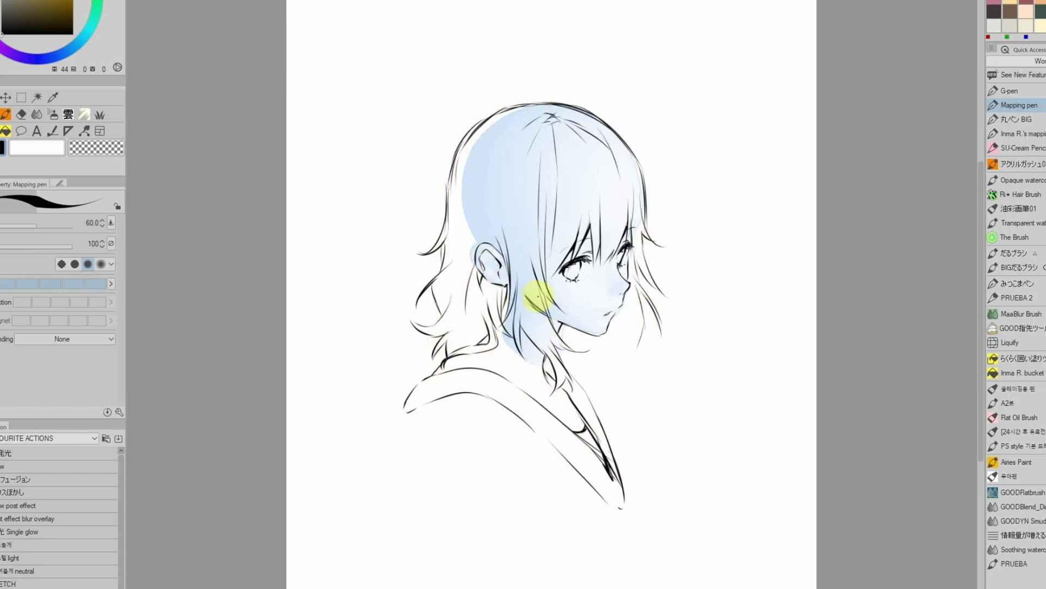
pyautogui.moveTo(637, 321); pyautogui.dragTo(618, 359)
pyautogui.moveTo(595, 348); pyautogui.dragTo(634, 384)
pyautogui.moveTo(567, 373); pyautogui.dragTo(592, 405)
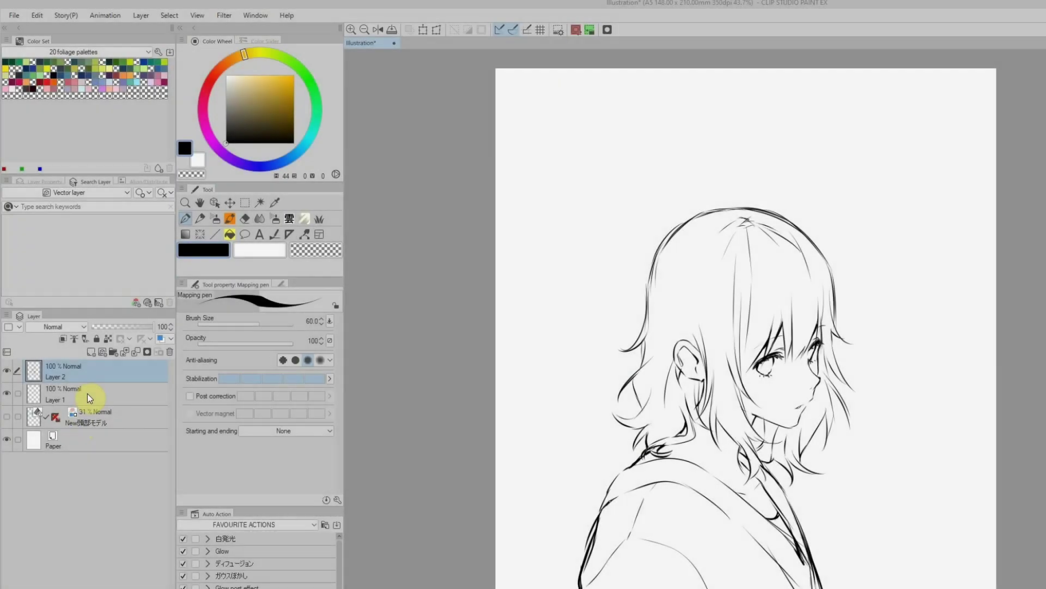
# Check the separate face lines by hiding and showing Layer 2, and select Layer 1 and Layer 2 together.
pyautogui.click(87, 393)
pyautogui.click(6, 371)
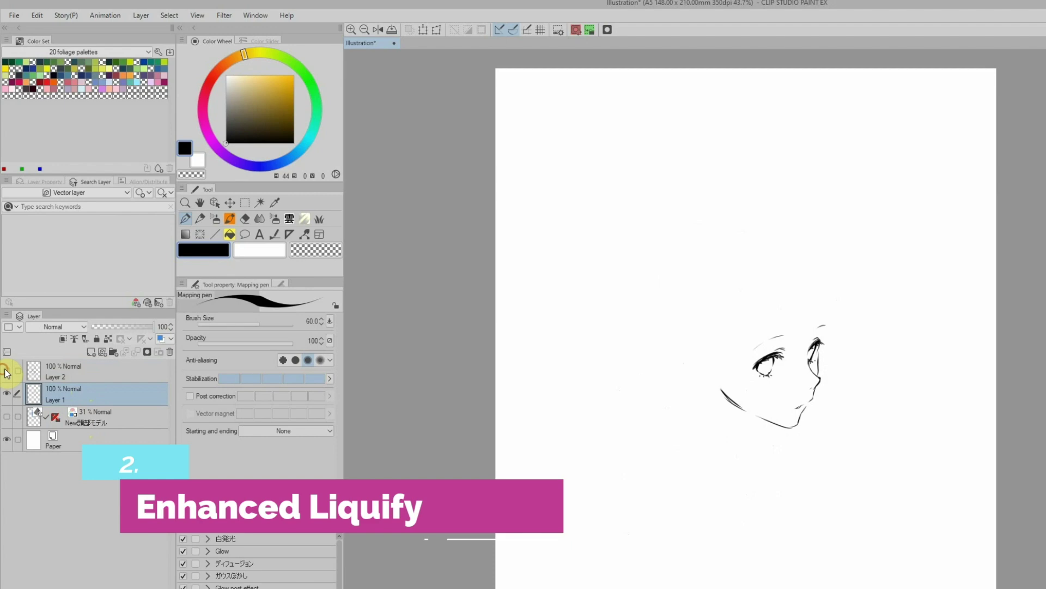
pyautogui.click(7, 370)
pyautogui.keyDown('shift'); pyautogui.click(54, 373); pyautogui.keyUp('shift')
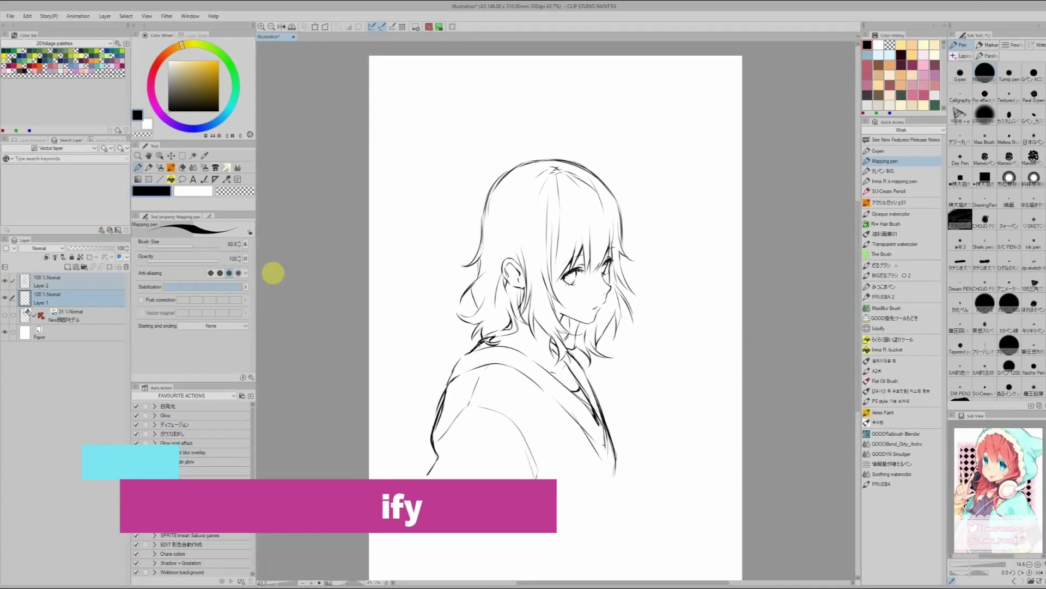
# Reshape the hair and shoulder lines with Liquify on both selected layers, flipping the canvas horizontally while correcting.
pyautogui.click(877, 328)
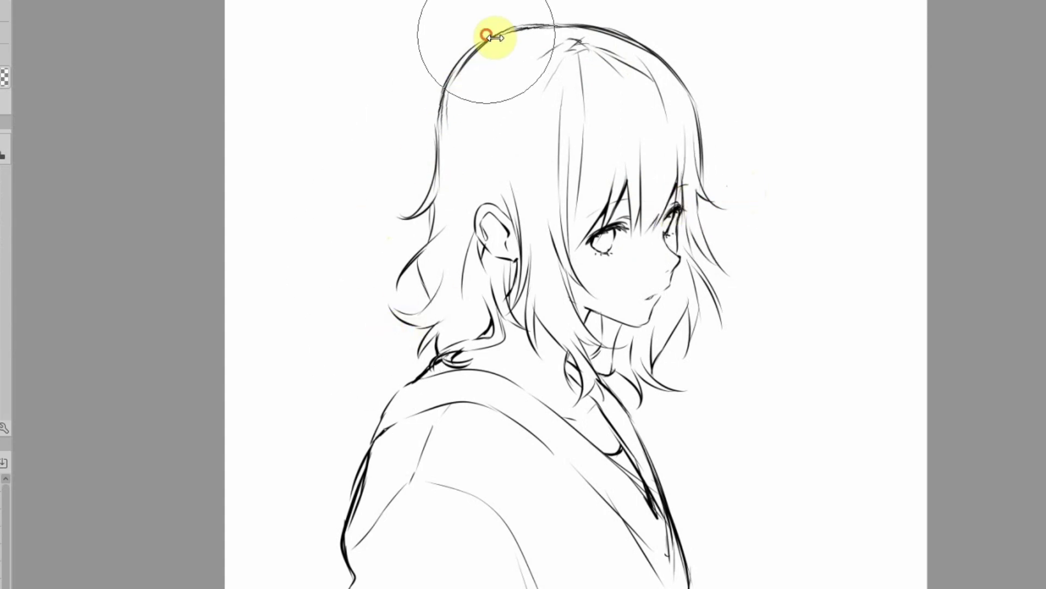
pyautogui.press('h')
pyautogui.moveTo(653, 98)
pyautogui.keyDown('ctrl'); pyautogui.keyDown('alt'); pyautogui.mouseDown()
pyautogui.moveTo(666, 108)
pyautogui.moveTo(705, 91)
pyautogui.moveTo(693, 104)
pyautogui.mouseUp(); pyautogui.keyUp('alt'); pyautogui.keyUp('ctrl')
pyautogui.click(693, 335)
pyautogui.moveTo(693, 335)
pyautogui.mouseDown()
pyautogui.moveTo(666, 346)
pyautogui.moveTo(688, 354)
pyautogui.mouseUp()
pyautogui.moveTo(775, 404); pyautogui.dragTo(767, 430)
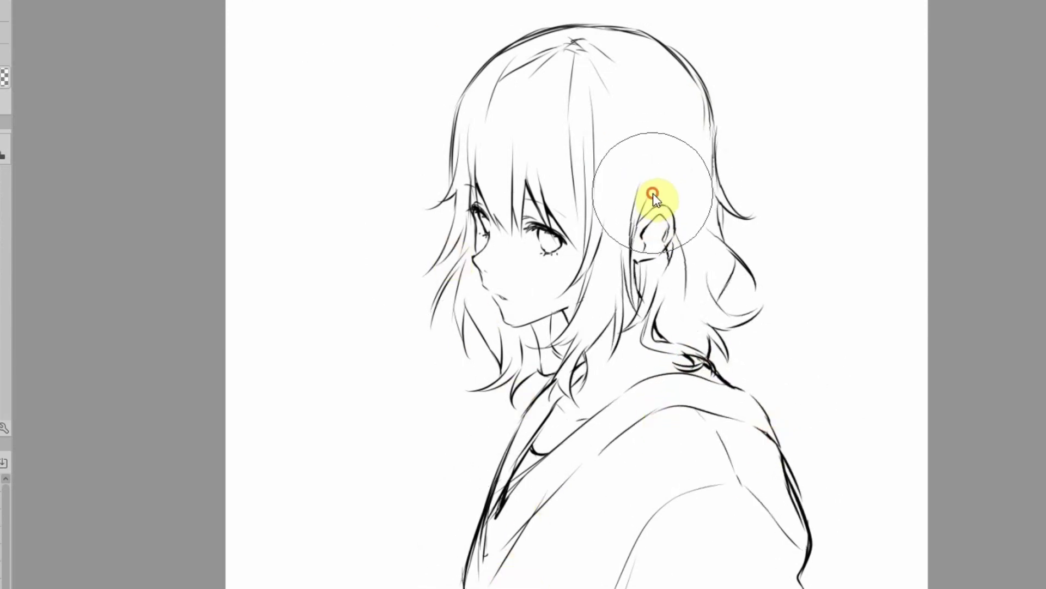
pyautogui.moveTo(466, 67)
pyautogui.mouseDown()
pyautogui.moveTo(505, 33)
pyautogui.moveTo(434, 144)
pyautogui.mouseUp()
pyautogui.press('h')
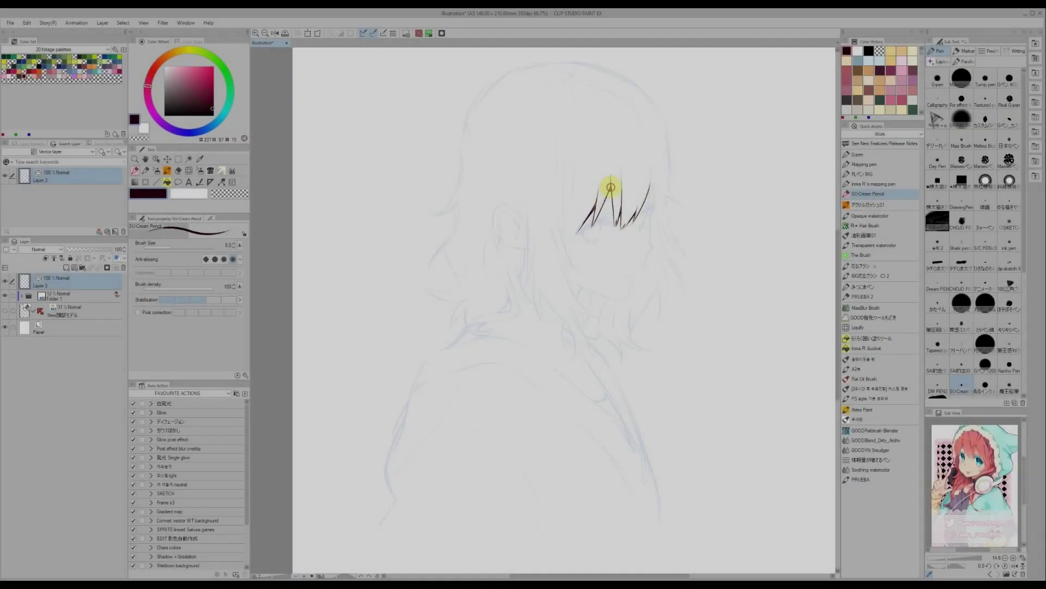
# Ink the hair, ear and face over the faded sketch with the SU-Cream Pencil.
pyautogui.moveTo(607, 187)
pyautogui.mouseDown()
pyautogui.moveTo(551, 276)
pyautogui.moveTo(516, 226)
pyautogui.mouseUp()
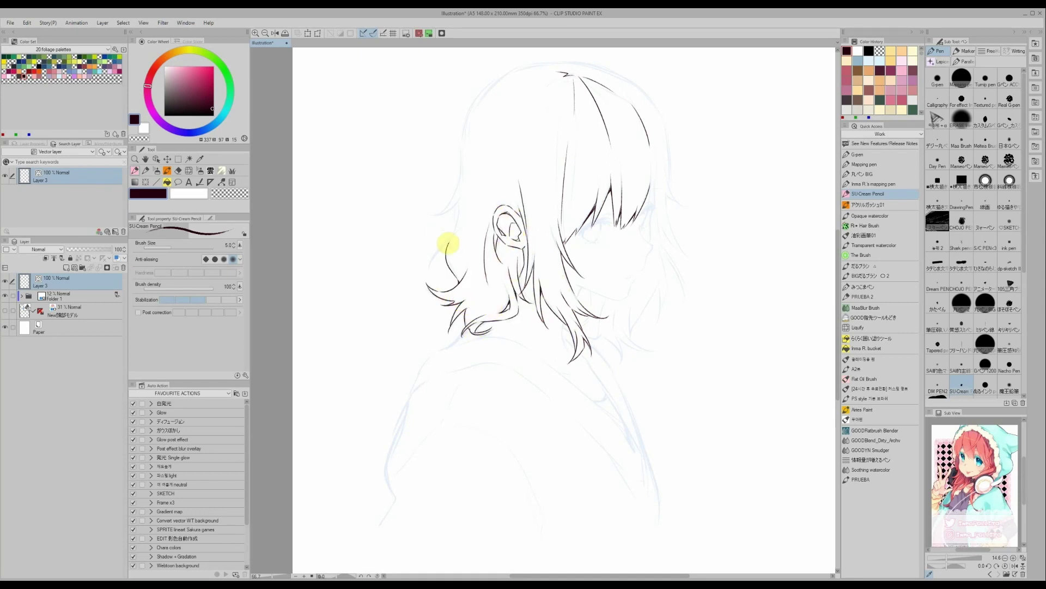
pyautogui.moveTo(448, 243); pyautogui.dragTo(541, 223)
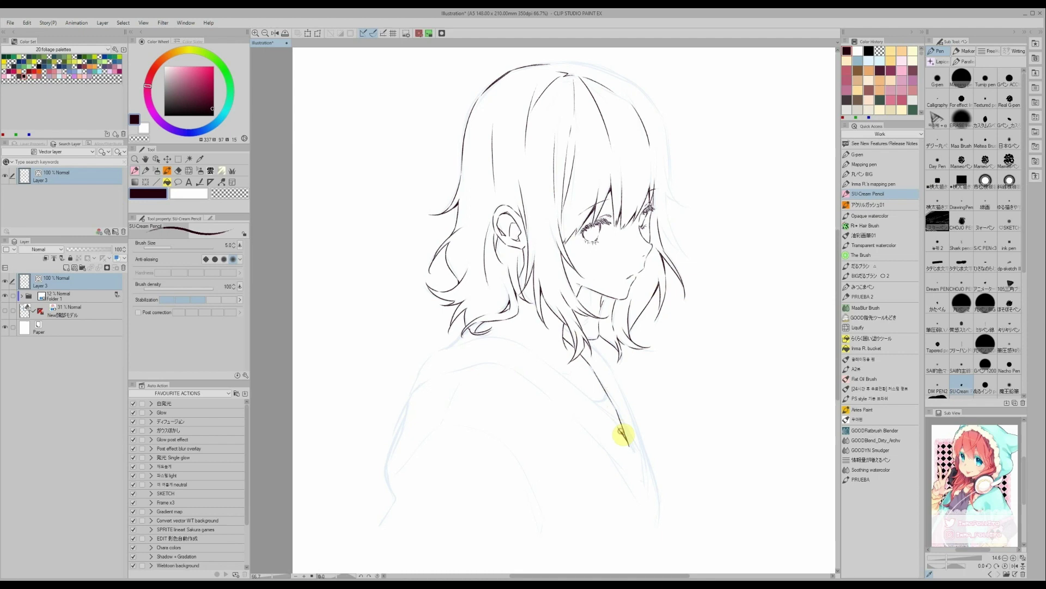
# Ink the shoulders, sleeve and collar of the sweater, adding short rib lines along the collar band.
pyautogui.moveTo(504, 339); pyautogui.dragTo(413, 390)
pyautogui.scroll(-1, 593, 317)
pyautogui.moveTo(593, 318); pyautogui.dragTo(628, 375)
pyautogui.scroll(-1, 545, 348)
pyautogui.moveTo(466, 309); pyautogui.dragTo(444, 361)
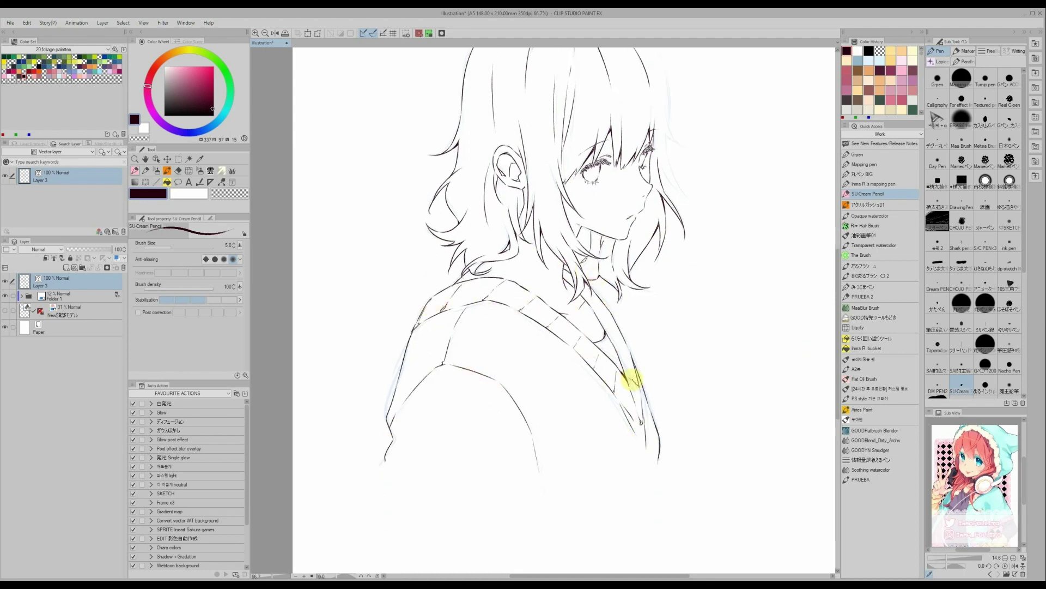
pyautogui.moveTo(594, 307); pyautogui.dragTo(607, 306)
pyautogui.moveTo(605, 329); pyautogui.dragTo(618, 327)
pyautogui.moveTo(618, 353); pyautogui.dragTo(631, 356)
# Ink the remaining hair strands in front of the face and change the brush shape of the vector line art.
pyautogui.scroll(4, 572, 283)
pyautogui.moveTo(653, 275); pyautogui.dragTo(693, 319)
pyautogui.moveTo(665, 259); pyautogui.dragTo(678, 303)
pyautogui.scroll(-1, 616, 192)
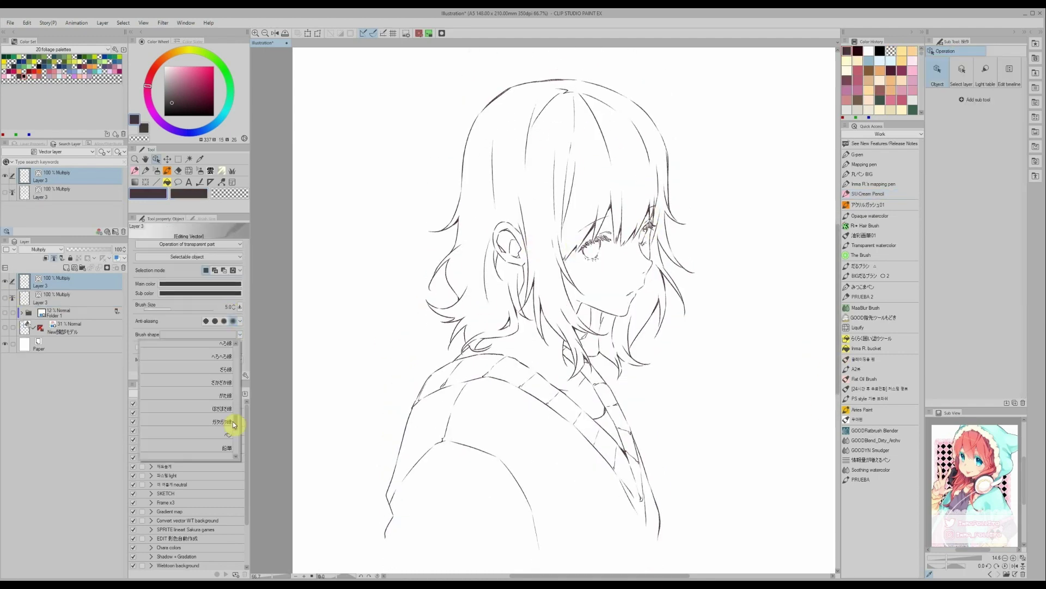
pyautogui.click(233, 420)
# Fill the hair with the bucket, clean up its edges and gaps with the Mapping pen, and recolour it purple-grey.
pyautogui.click(582, 331)
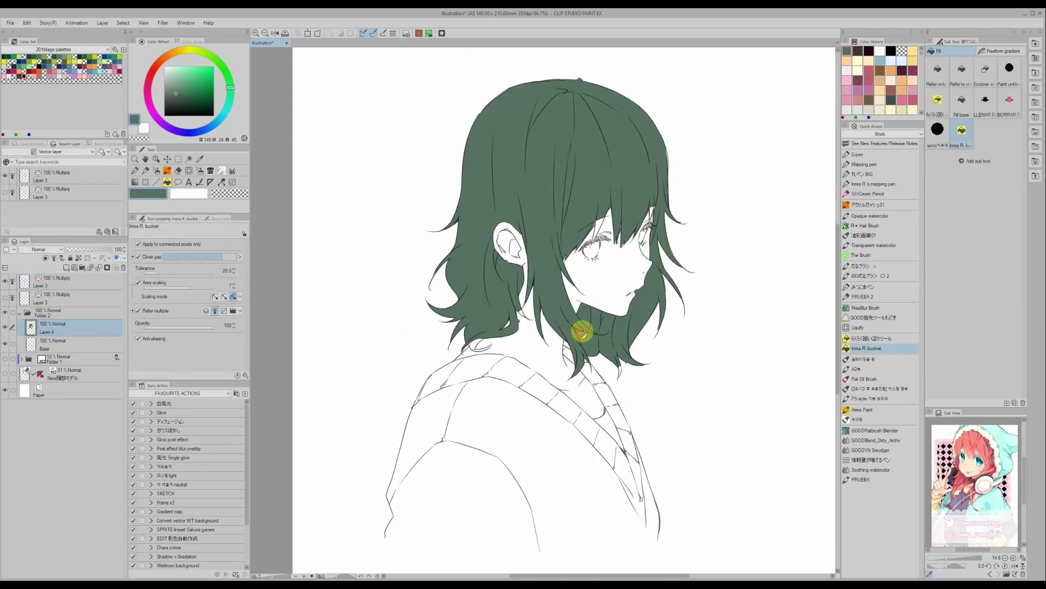
pyautogui.press('p')
pyautogui.press('c')
pyautogui.click(490, 342)
pyautogui.press('c')
pyautogui.click(562, 102)
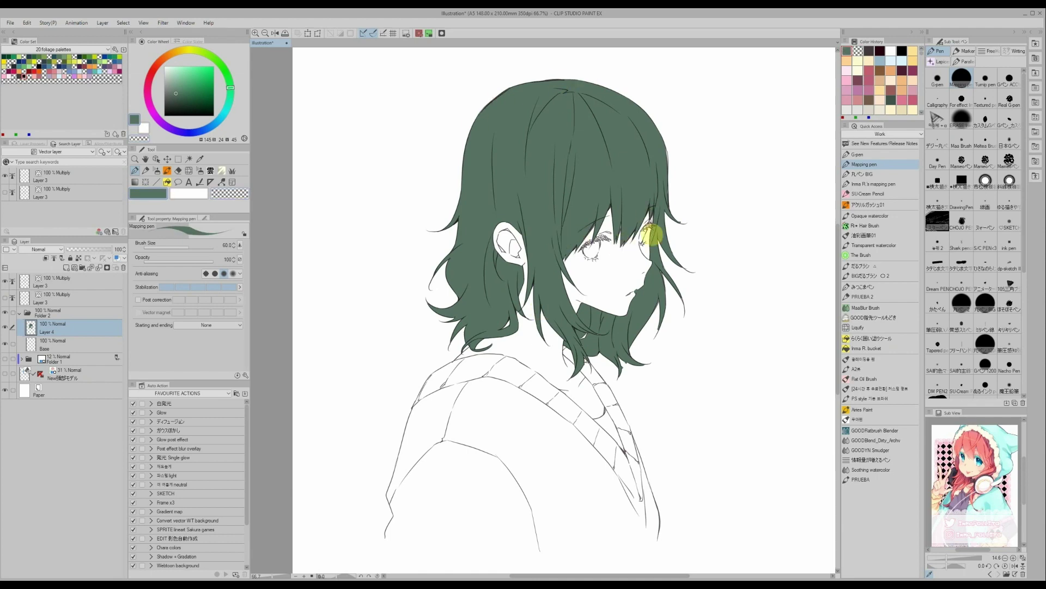
pyautogui.hotkey('alt', 'Delete')
# Paint the irises on a new layer and recolour them blue.
pyautogui.hotkey('ctrl', 'shift', 'n')
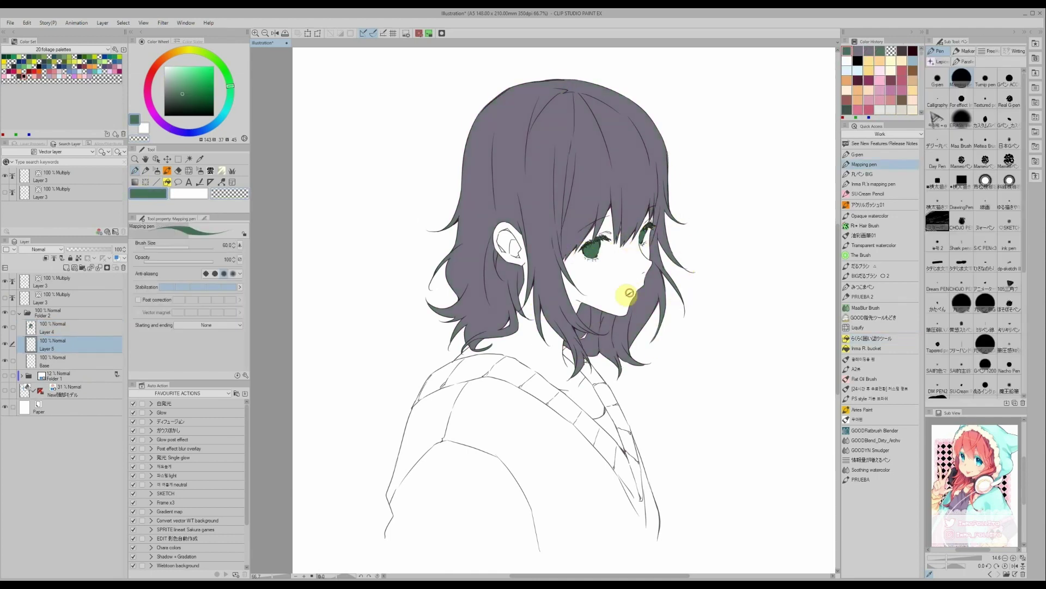
pyautogui.hotkey('alt', 'Delete')
# Add another layer, fill the sweater with flat colour and recolour it pink.
pyautogui.hotkey('ctrl', 'shift', 'n')
pyautogui.scroll(-1, 629, 293)
pyautogui.moveTo(653, 514)
pyautogui.mouseDown()
pyautogui.moveTo(383, 511)
pyautogui.moveTo(628, 367)
pyautogui.mouseUp()
pyautogui.click(871, 338)
pyautogui.click(190, 81)
pyautogui.hotkey('alt', 'Delete')
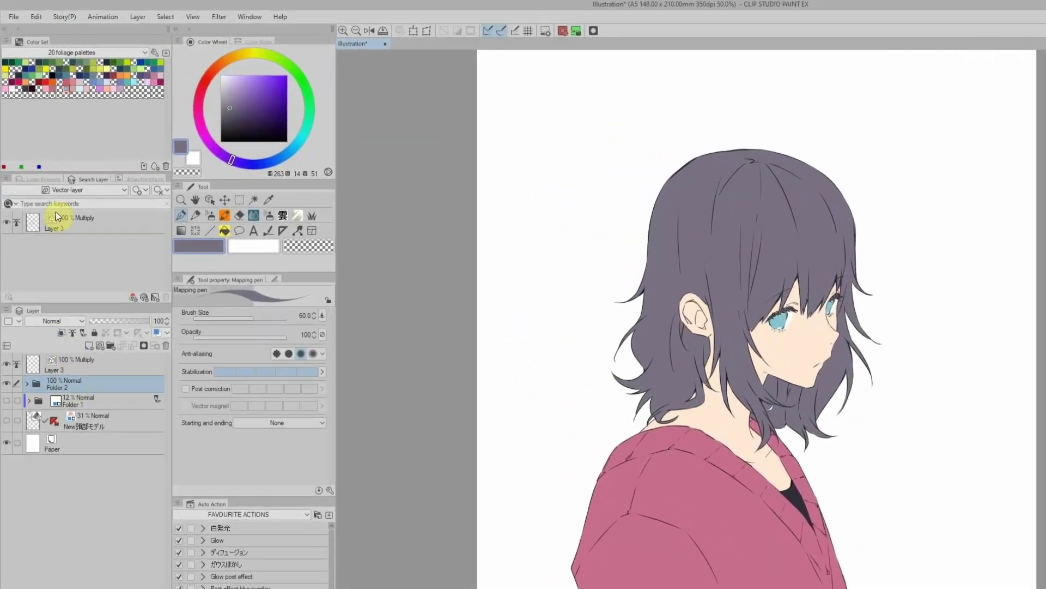
# Start Shading Assist on the coloured character with cel shading and move the ball light behind the head to X 25, Y 37.
pyautogui.click(36, 17)
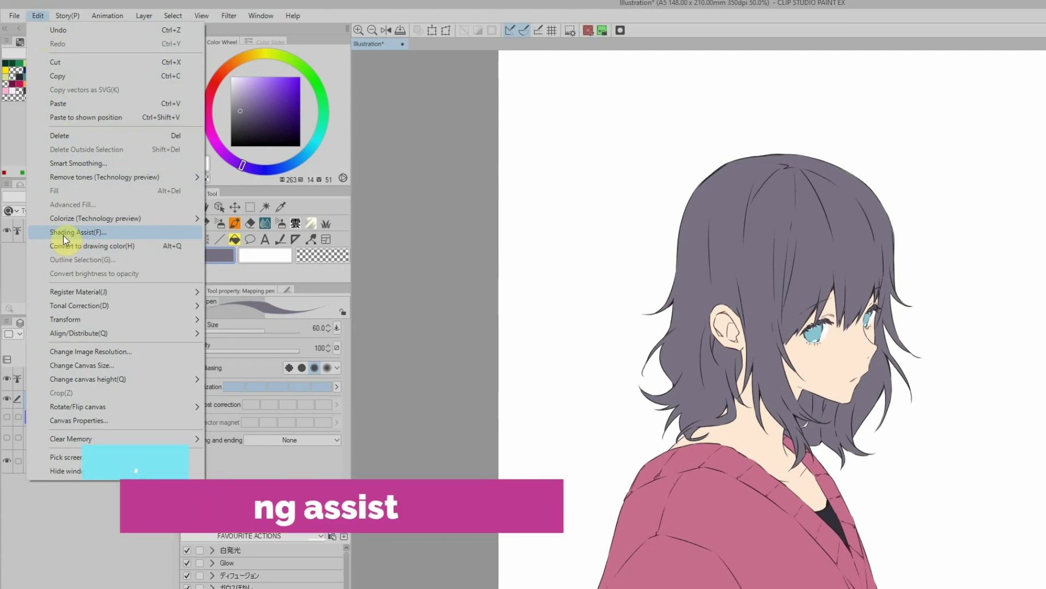
pyautogui.click(61, 234)
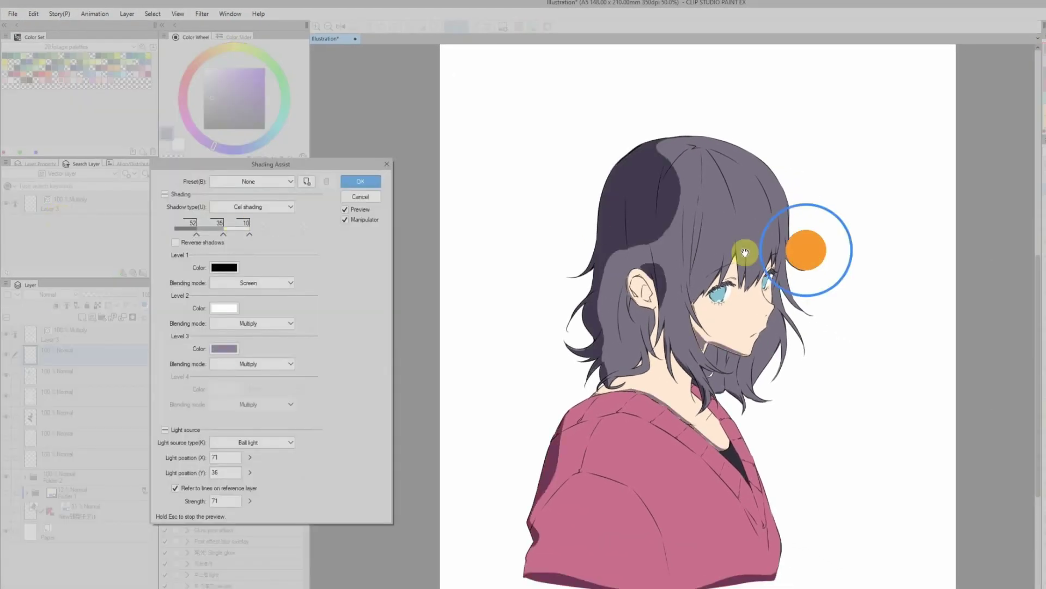
pyautogui.moveTo(745, 253)
pyautogui.mouseDown()
pyautogui.moveTo(657, 157)
pyautogui.moveTo(570, 241)
pyautogui.moveTo(569, 257)
pyautogui.mouseUp()
# Set the Level 1 colour of the cel shading to a dark pinkish purple.
pyautogui.click(208, 265)
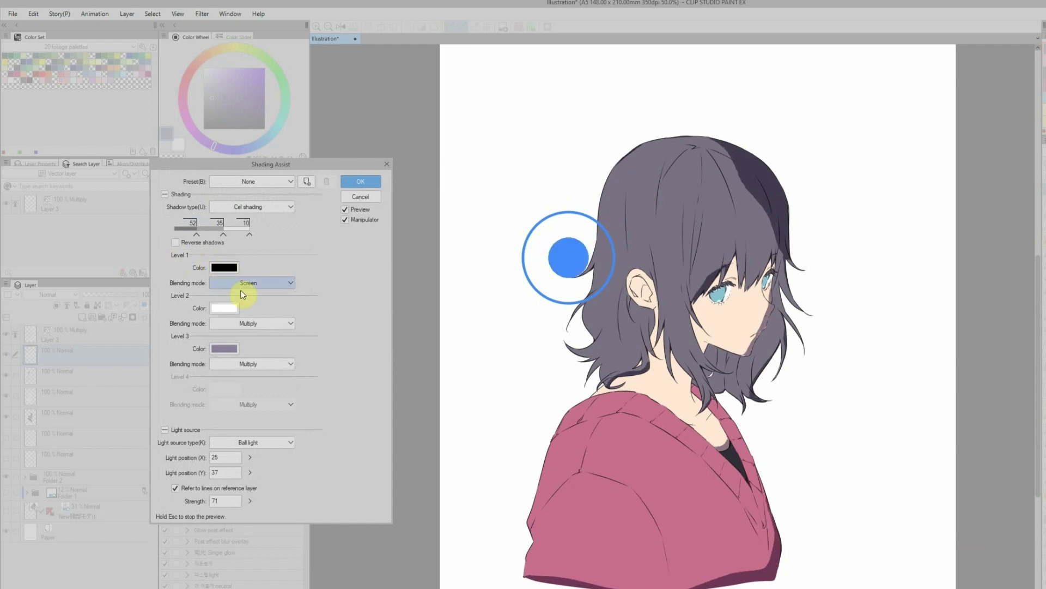
pyautogui.click(223, 267)
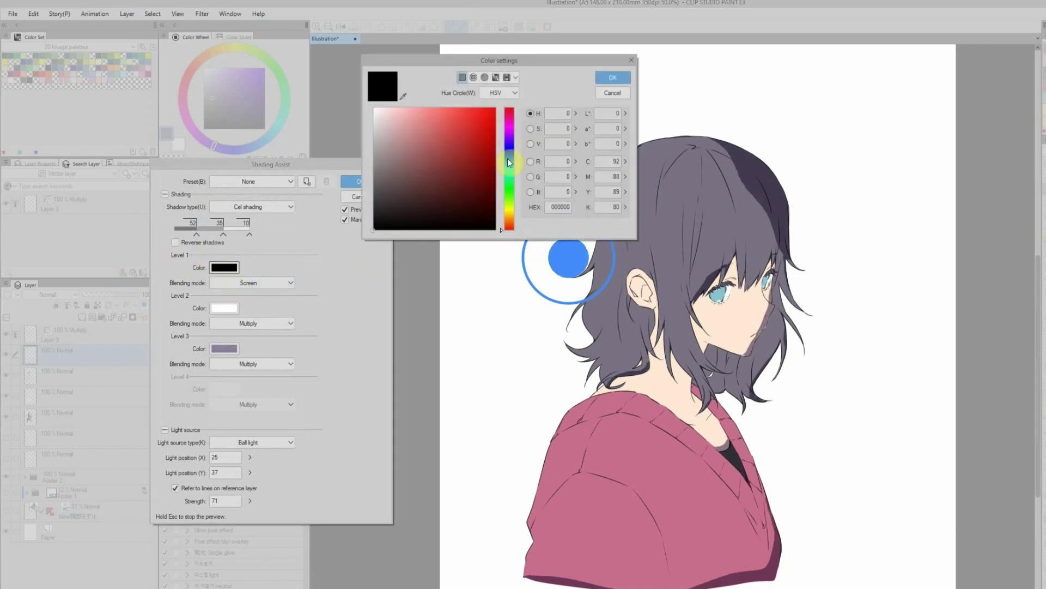
pyautogui.moveTo(509, 161); pyautogui.dragTo(504, 121)
pyautogui.moveTo(416, 111); pyautogui.dragTo(411, 135)
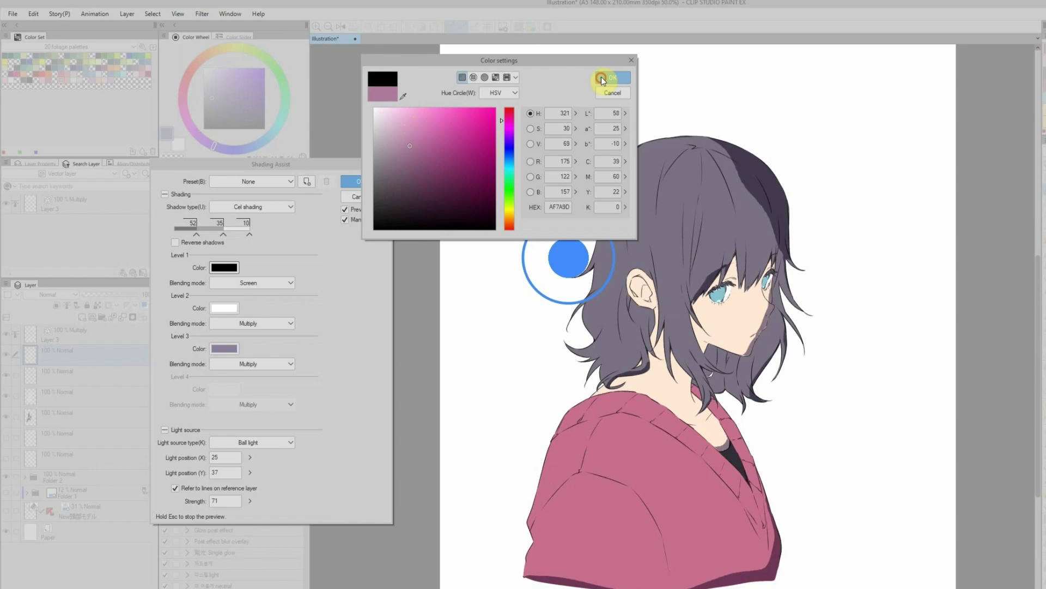
pyautogui.click(602, 80)
pyautogui.click(213, 273)
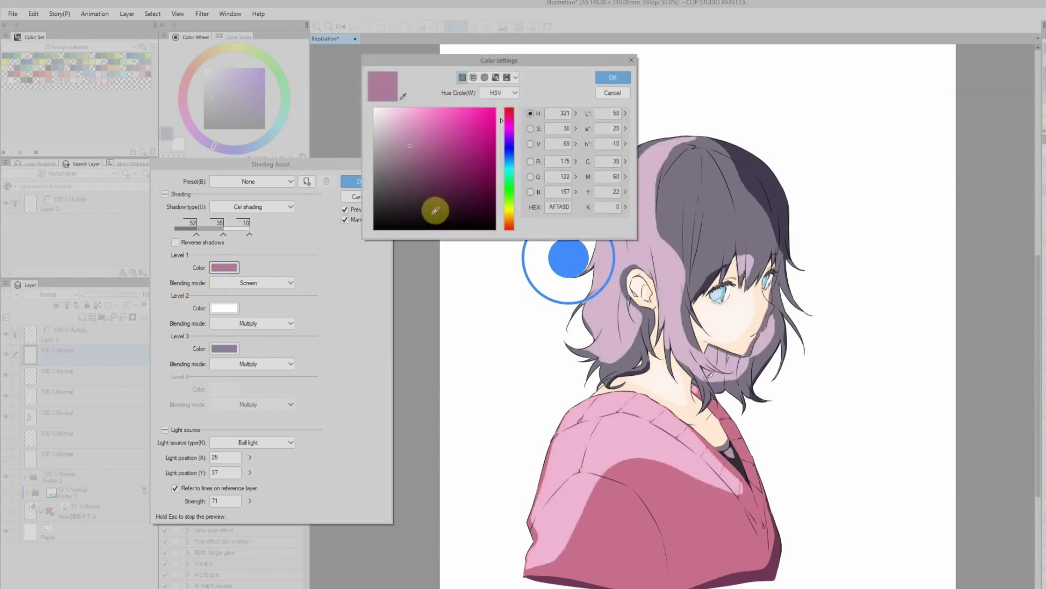
pyautogui.click(418, 184)
pyautogui.click(607, 80)
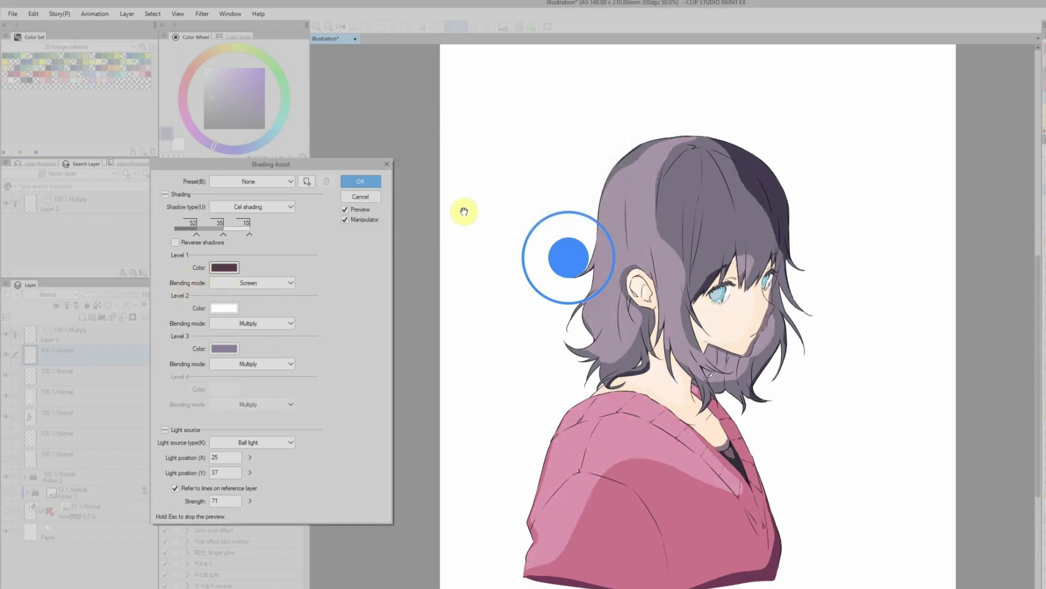
# Set the Level 2 cel shading colour to pale pink and move the ball light in front of the shoulder to X 73, Y 54.
pyautogui.click(224, 308)
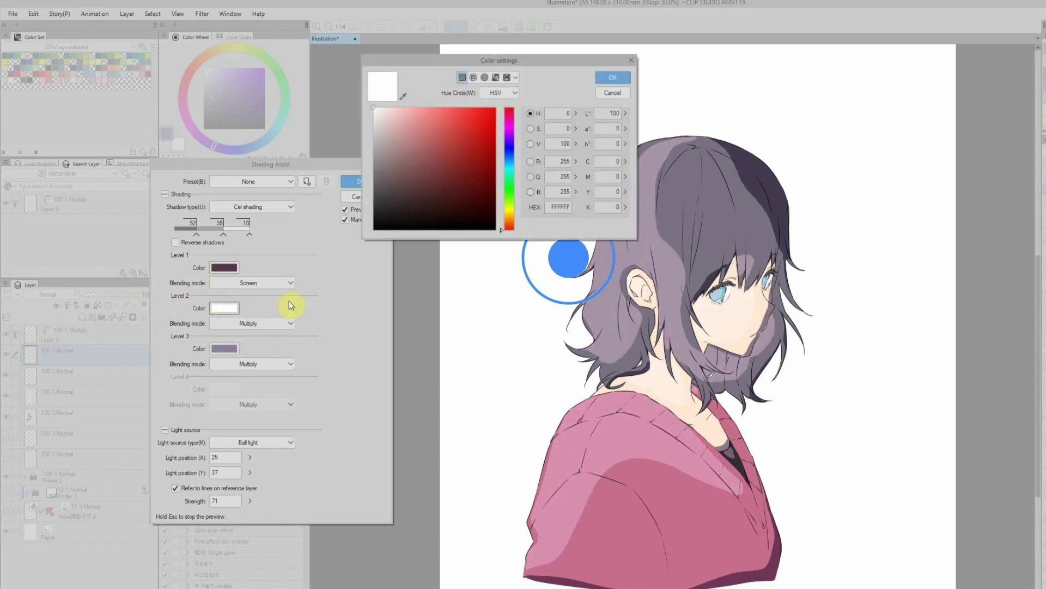
pyautogui.click(505, 119)
pyautogui.click(384, 111)
pyautogui.click(603, 79)
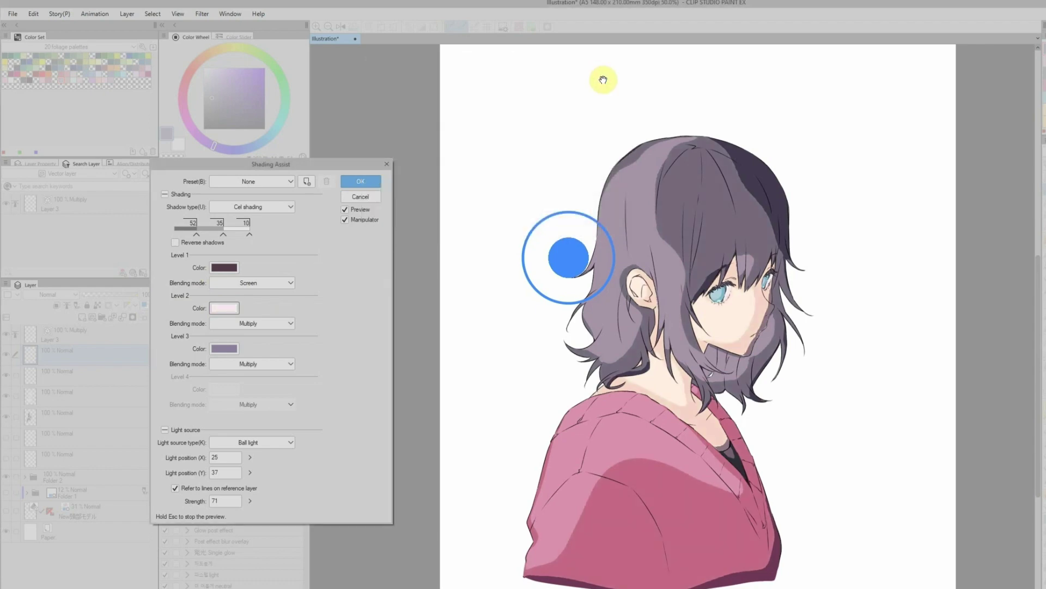
pyautogui.moveTo(568, 256)
pyautogui.mouseDown()
pyautogui.moveTo(694, 374)
pyautogui.moveTo(752, 367)
pyautogui.moveTo(817, 386)
pyautogui.mouseUp()
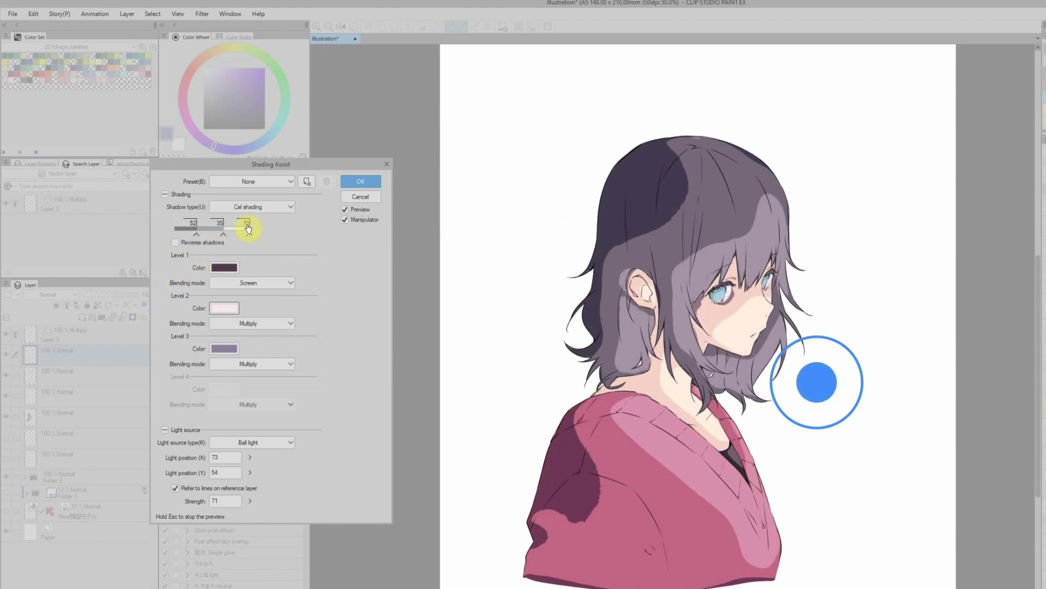
# Switch to Smooth shading, move the light to X 29, Y 25 and set the highlight strength to 67.
pyautogui.click(228, 209)
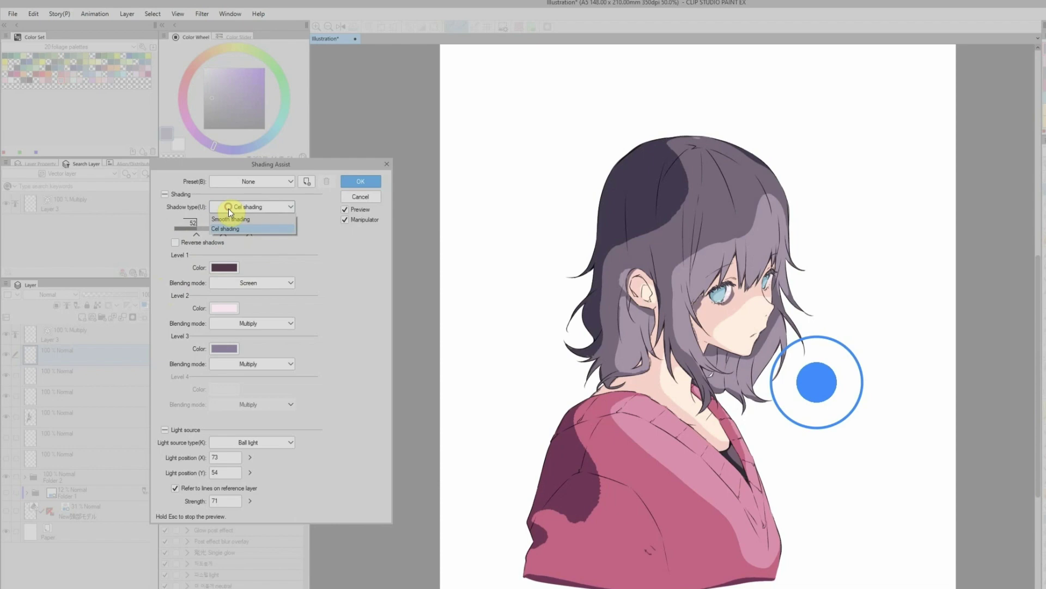
pyautogui.click(220, 220)
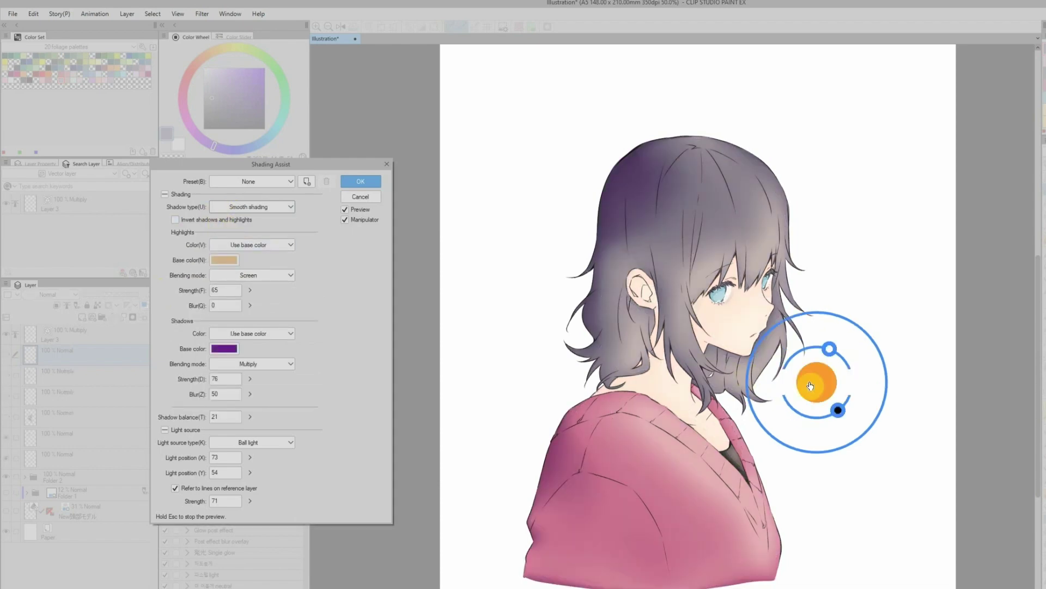
pyautogui.moveTo(815, 388)
pyautogui.mouseDown()
pyautogui.moveTo(828, 251)
pyautogui.moveTo(810, 188)
pyautogui.moveTo(796, 176)
pyautogui.moveTo(670, 161)
pyautogui.moveTo(601, 166)
pyautogui.mouseUp()
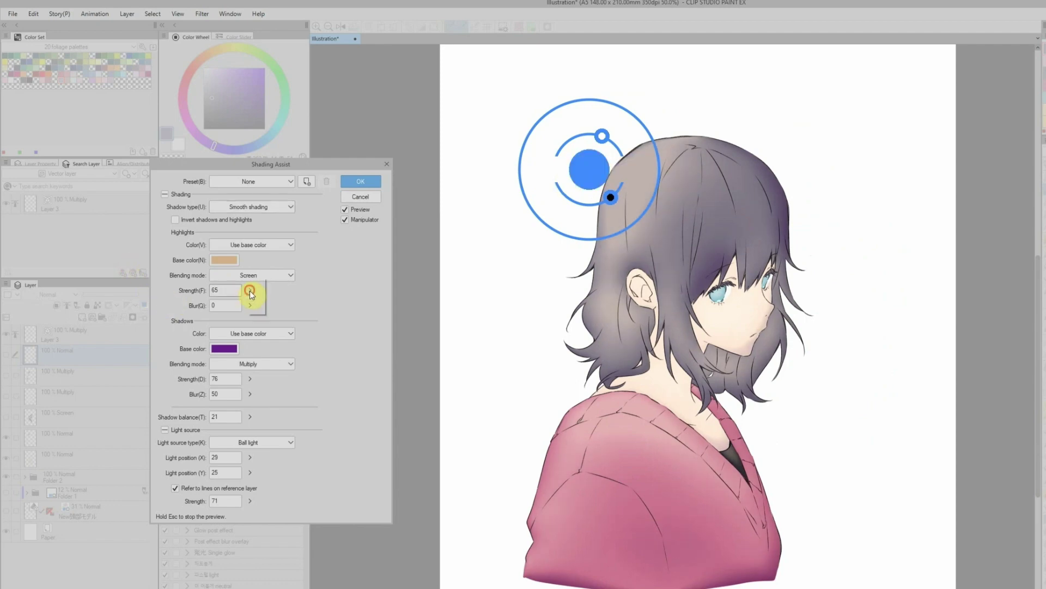
pyautogui.moveTo(251, 294)
pyautogui.mouseDown()
pyautogui.moveTo(252, 284)
pyautogui.moveTo(252, 307)
pyautogui.moveTo(252, 294)
pyautogui.mouseUp()
pyautogui.moveTo(592, 132); pyautogui.dragTo(604, 136)
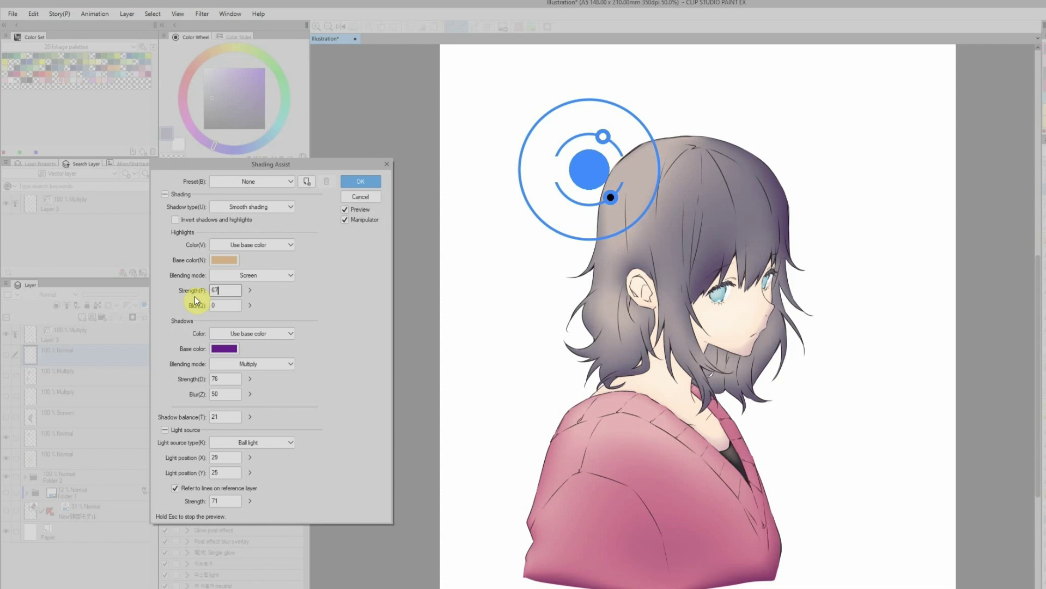
# Set the shadow strength to 75 and the shadow balance to 68.
pyautogui.click(224, 383)
pyautogui.moveTo(250, 378)
pyautogui.mouseDown()
pyautogui.moveTo(250, 389)
pyautogui.moveTo(250, 378)
pyautogui.mouseUp()
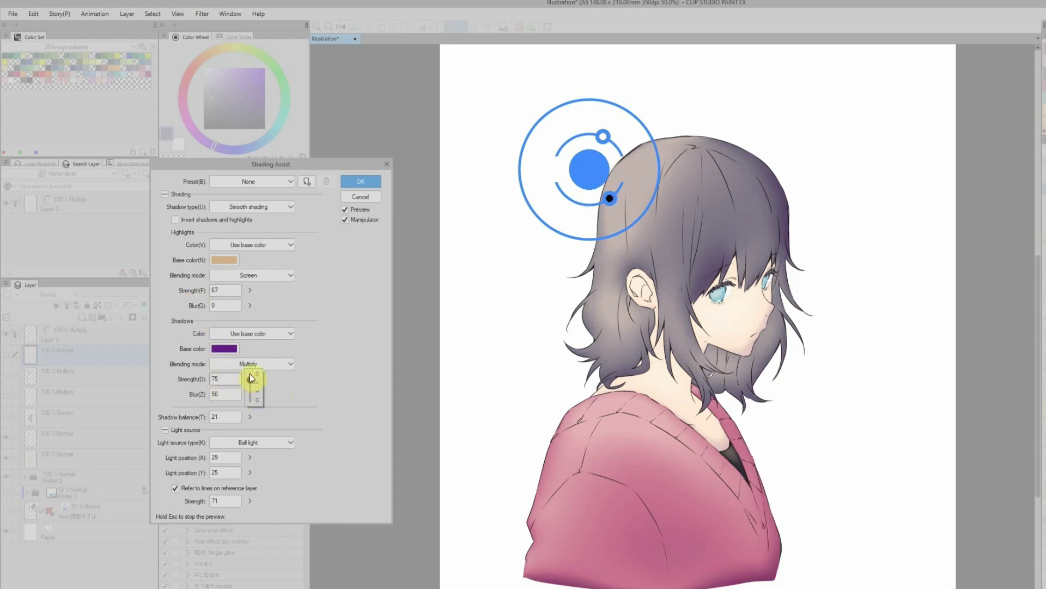
pyautogui.click(241, 363)
pyautogui.click(224, 378)
pyautogui.click(234, 363)
pyautogui.click(223, 401)
pyautogui.moveTo(249, 417); pyautogui.dragTo(249, 400)
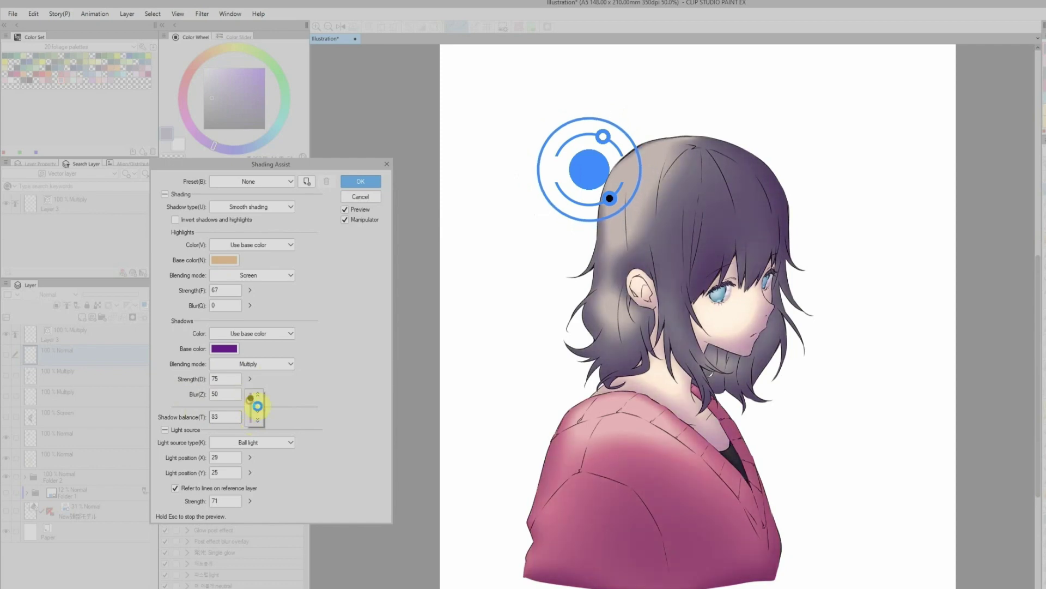
pyautogui.moveTo(257, 406); pyautogui.dragTo(252, 403)
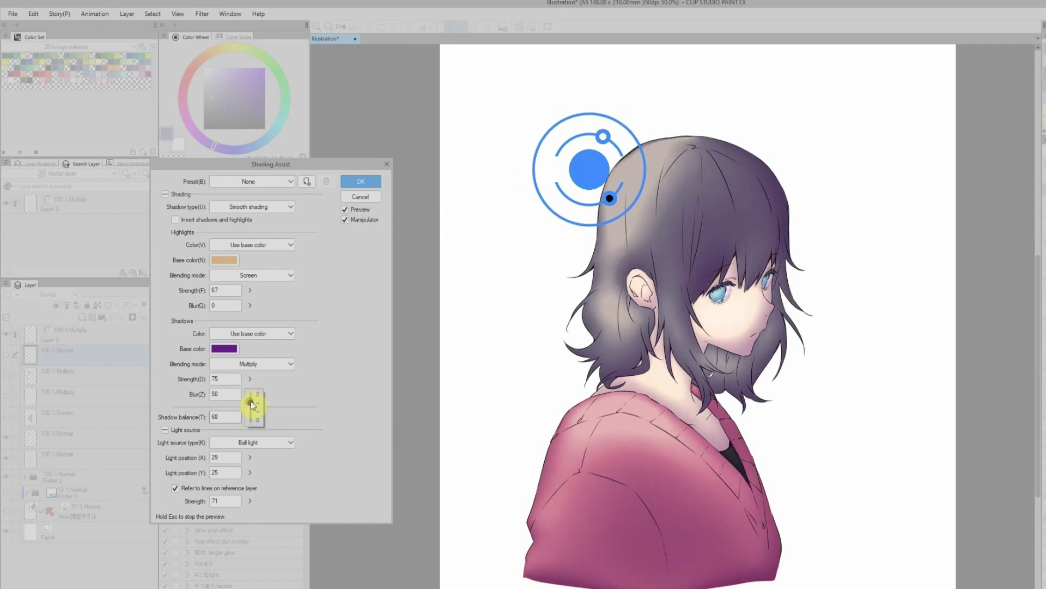
# Move the ball light in front of the face to X 75, Y 38 and apply the shading.
pyautogui.moveTo(589, 169)
pyautogui.mouseDown()
pyautogui.moveTo(801, 201)
pyautogui.moveTo(801, 192)
pyautogui.moveTo(820, 212)
pyautogui.moveTo(826, 265)
pyautogui.mouseUp()
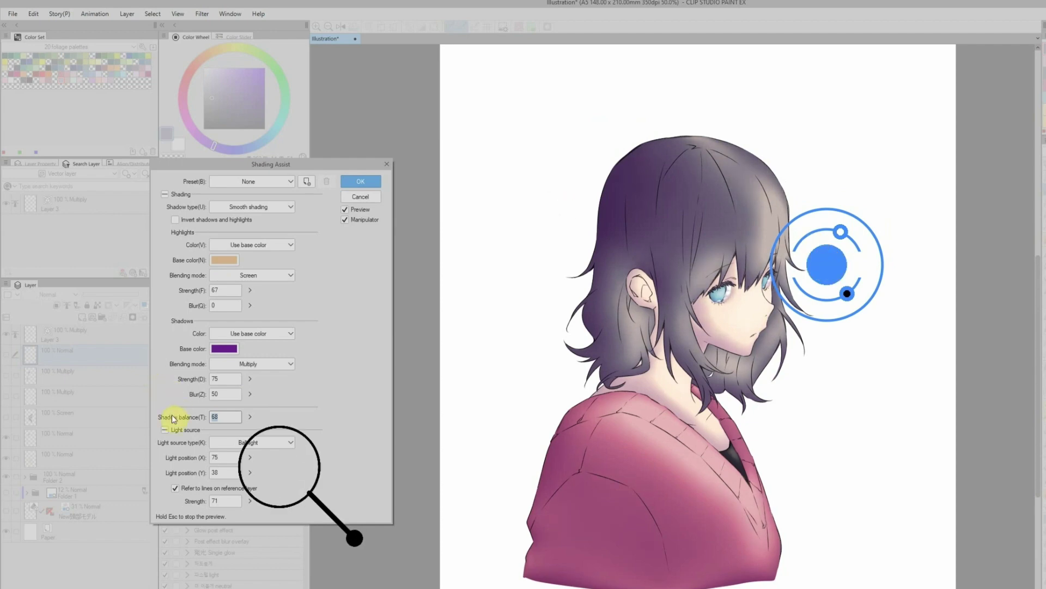
pyautogui.click(289, 405)
pyautogui.click(249, 445)
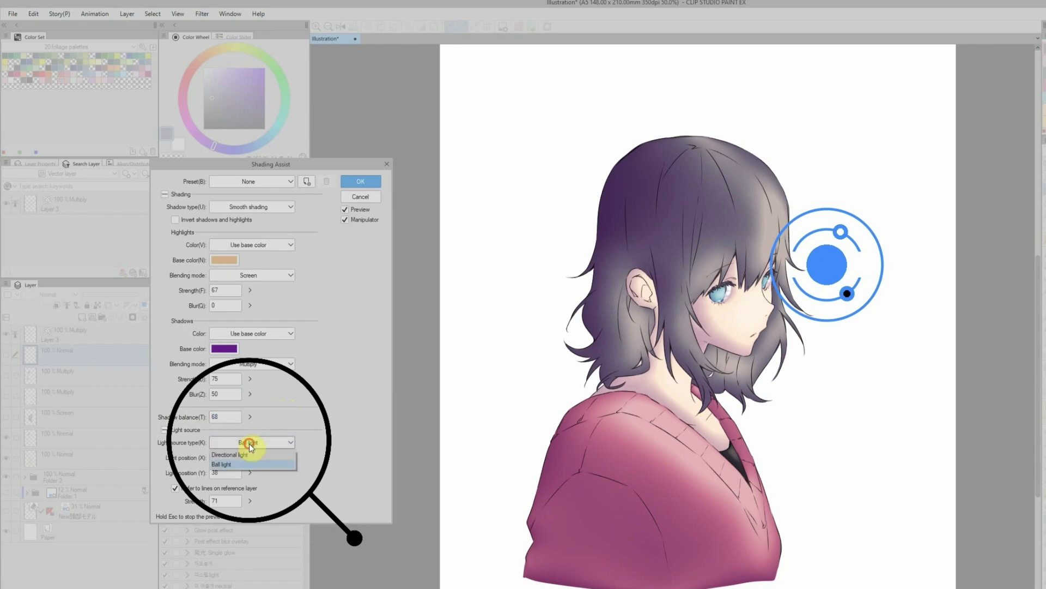
pyautogui.click(220, 455)
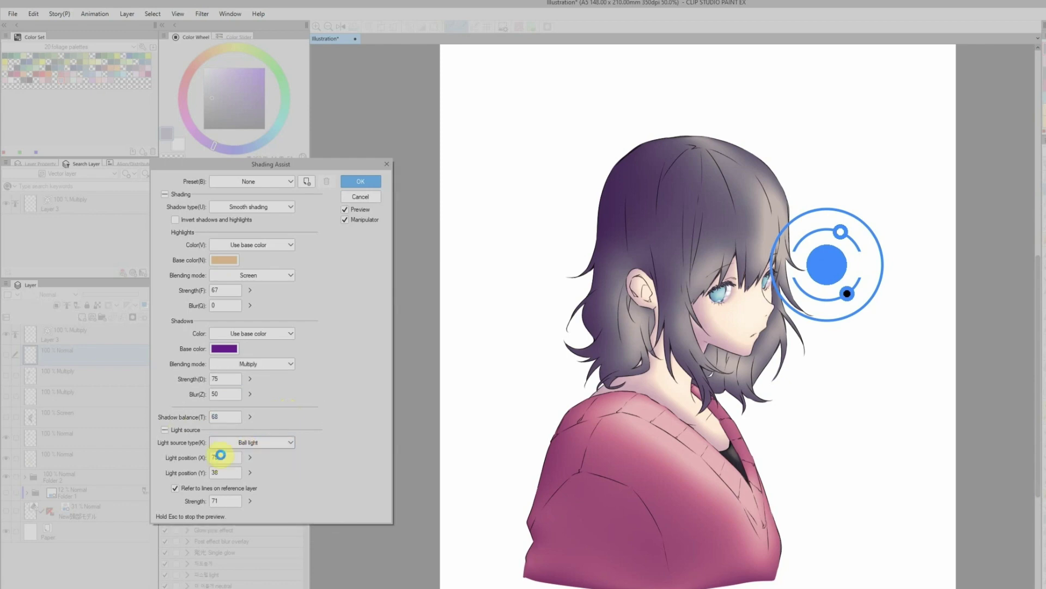
pyautogui.moveTo(820, 287); pyautogui.dragTo(820, 288)
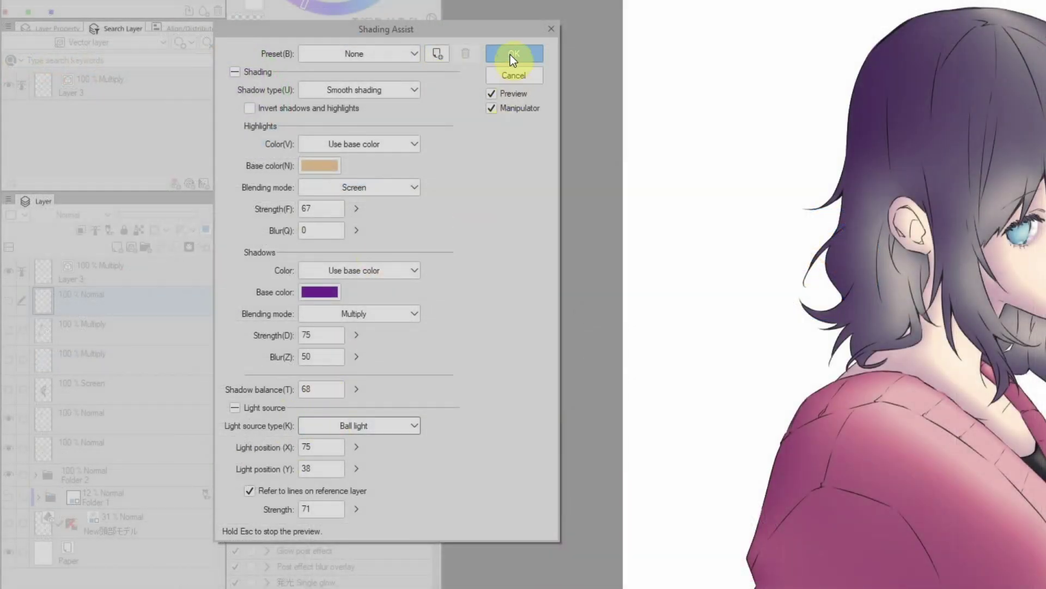
pyautogui.click(510, 54)
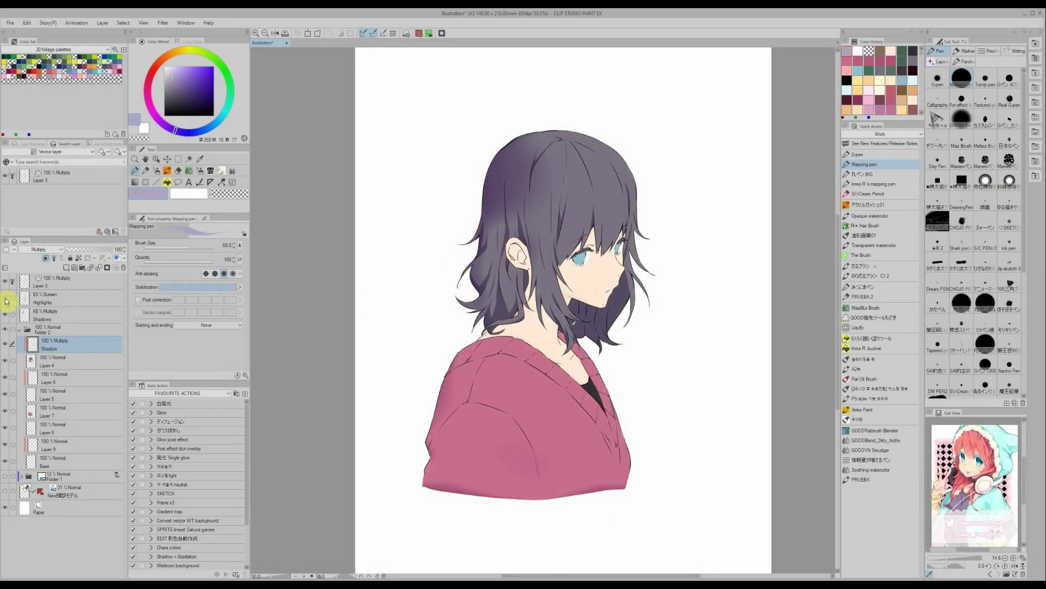
# Paint highlights on the hair, and shade and brighten the irises on clipped Multiply and Screen layers.
pyautogui.keyDown('alt'); pyautogui.click(601, 147); pyautogui.keyUp('alt')
pyautogui.click(71, 394)
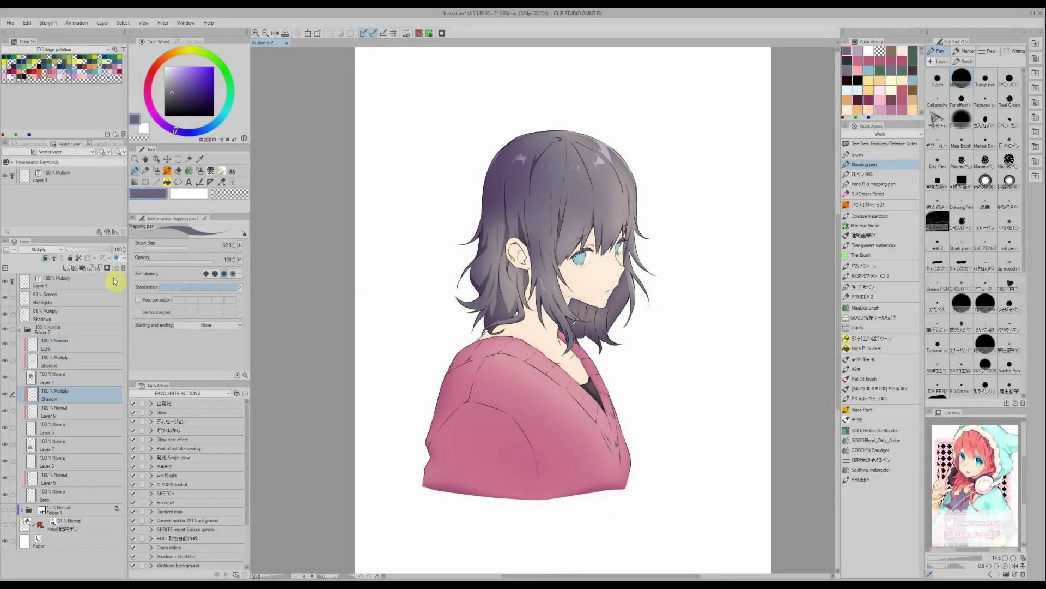
pyautogui.click(214, 123)
pyautogui.click(186, 95)
pyautogui.hotkey('ctrl', '+')
pyautogui.moveTo(584, 236); pyautogui.dragTo(599, 238)
pyautogui.moveTo(639, 222)
pyautogui.mouseDown()
pyautogui.moveTo(561, 266)
pyautogui.moveTo(518, 338)
pyautogui.mouseUp()
pyautogui.click(230, 95)
pyautogui.click(182, 69)
# Paint pale pink shadows on the ear and neck on a clipped Multiply layer above the skin.
pyautogui.click(71, 495)
pyautogui.click(147, 88)
pyautogui.click(173, 74)
pyautogui.press('b')
pyautogui.press('p')
pyautogui.moveTo(515, 225); pyautogui.dragTo(509, 234)
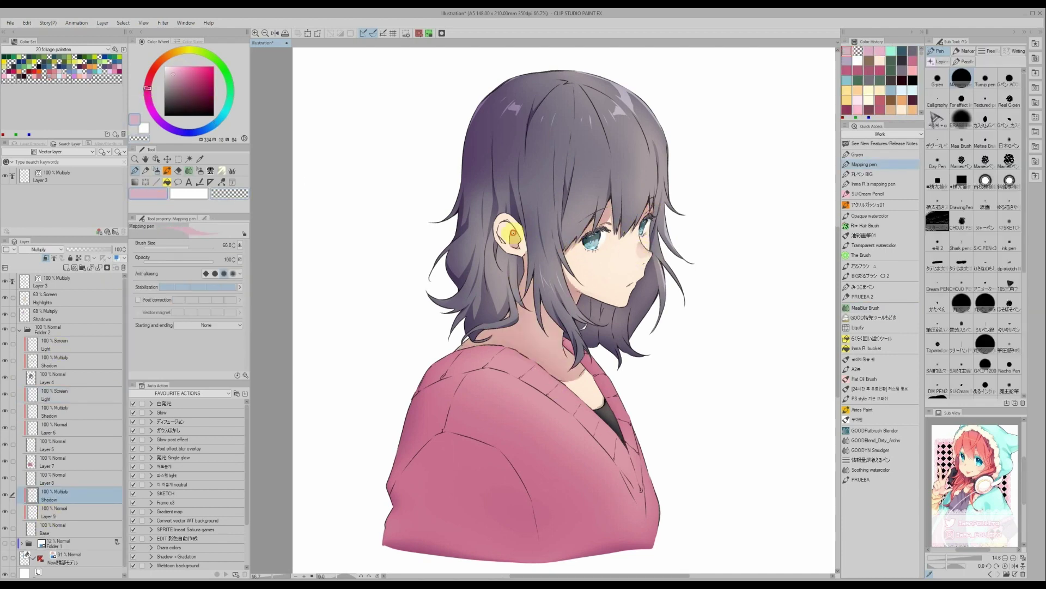
# Paint light purple fold shadows on the sweater on its clipped Multiply layer.
pyautogui.click(71, 462)
pyautogui.click(155, 115)
pyautogui.scroll(-1, 545, 327)
pyautogui.moveTo(572, 334); pyautogui.dragTo(594, 363)
pyautogui.moveTo(549, 463); pyautogui.dragTo(540, 539)
pyautogui.press('j')
pyautogui.press('p')
pyautogui.moveTo(392, 490); pyautogui.dragTo(404, 363)
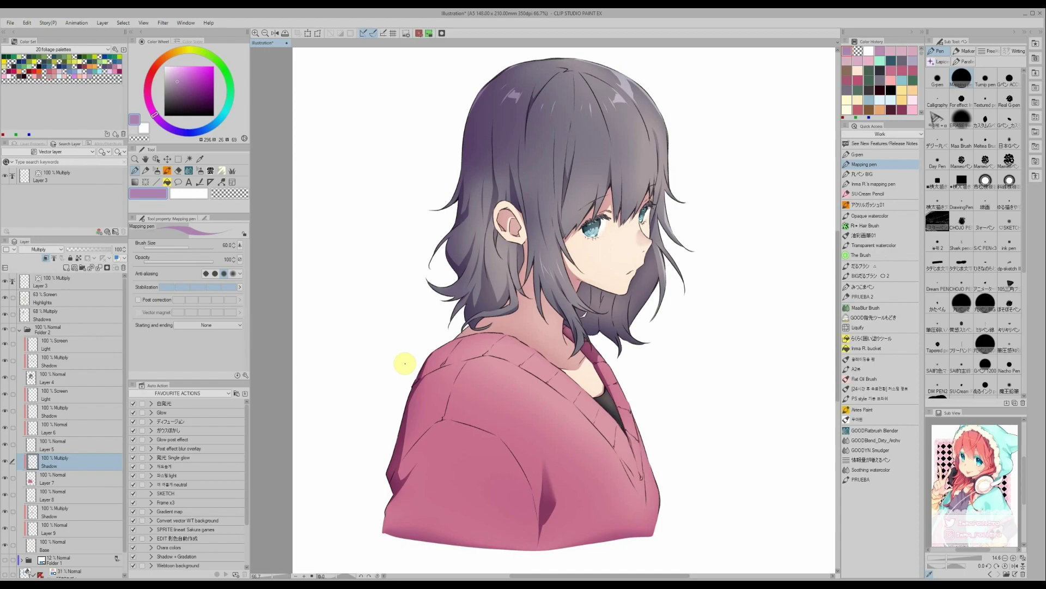
pyautogui.press('j')
pyautogui.press('b')
# Add a new layer above the line art and pick the hair colour for drawing loose strands.
pyautogui.click(49, 281)
pyautogui.click(66, 267)
pyautogui.press('p')
pyautogui.keyDown('alt'); pyautogui.click(590, 216); pyautogui.keyUp('alt')
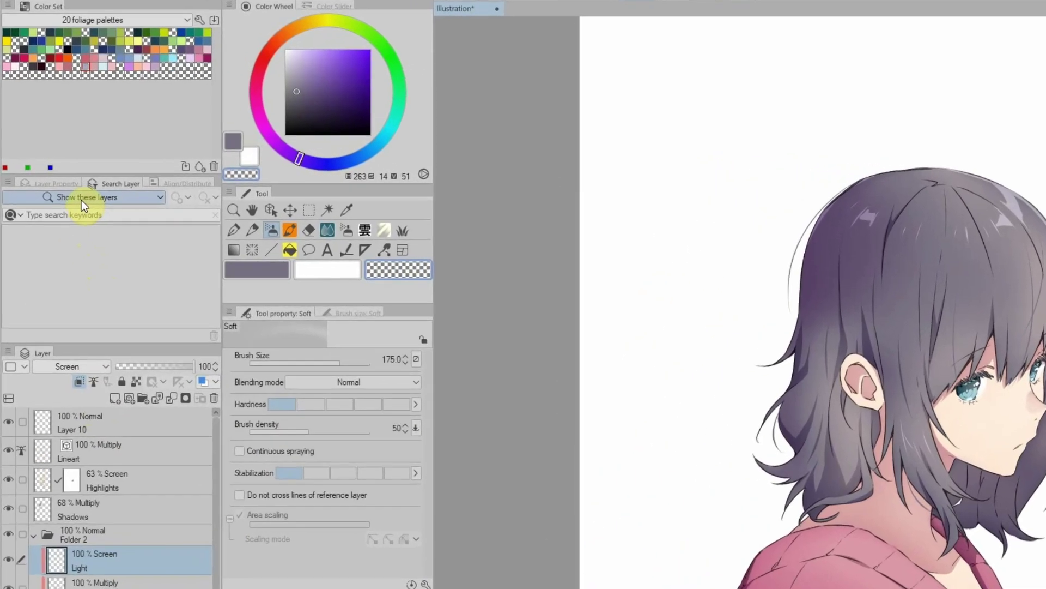
# List all layer types in the layer search.
pyautogui.click(74, 185)
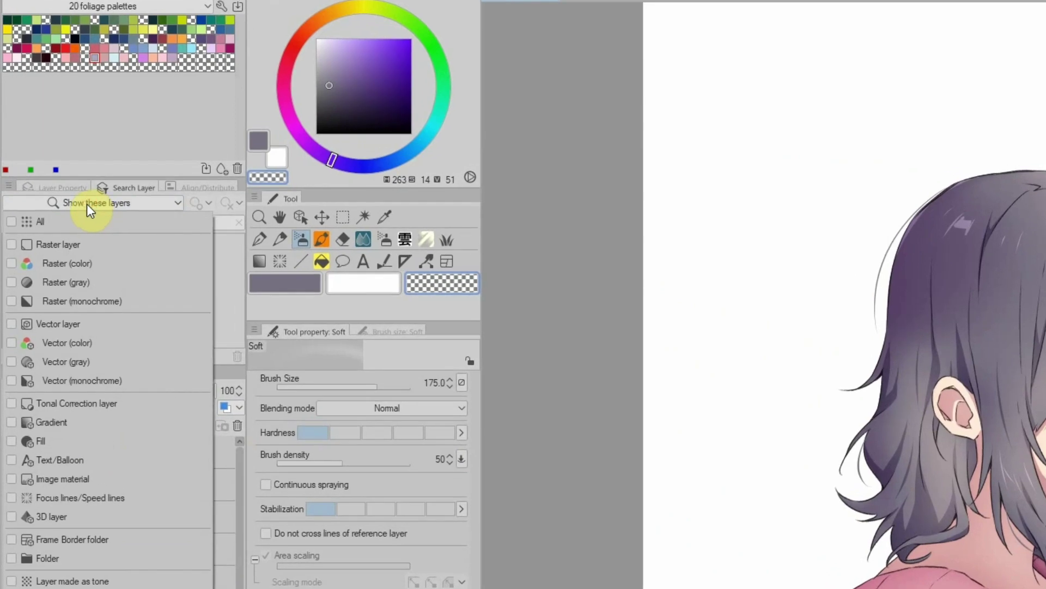
pyautogui.click(10, 222)
pyautogui.click(239, 237)
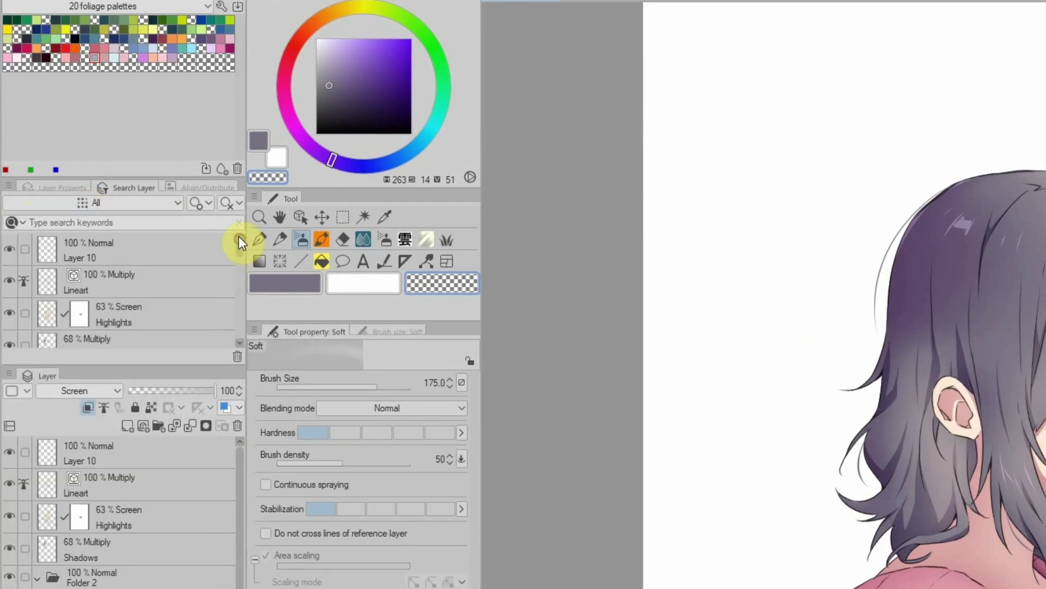
# Search the layers for "line" and select the Lineart layer from the results.
pyautogui.click(162, 221)
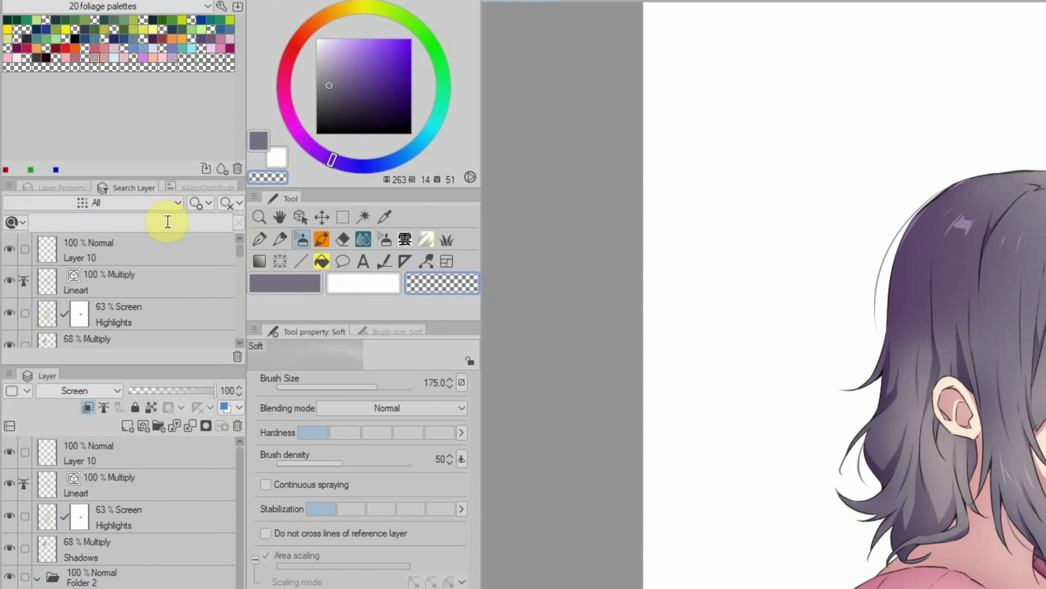
pyautogui.write('line')
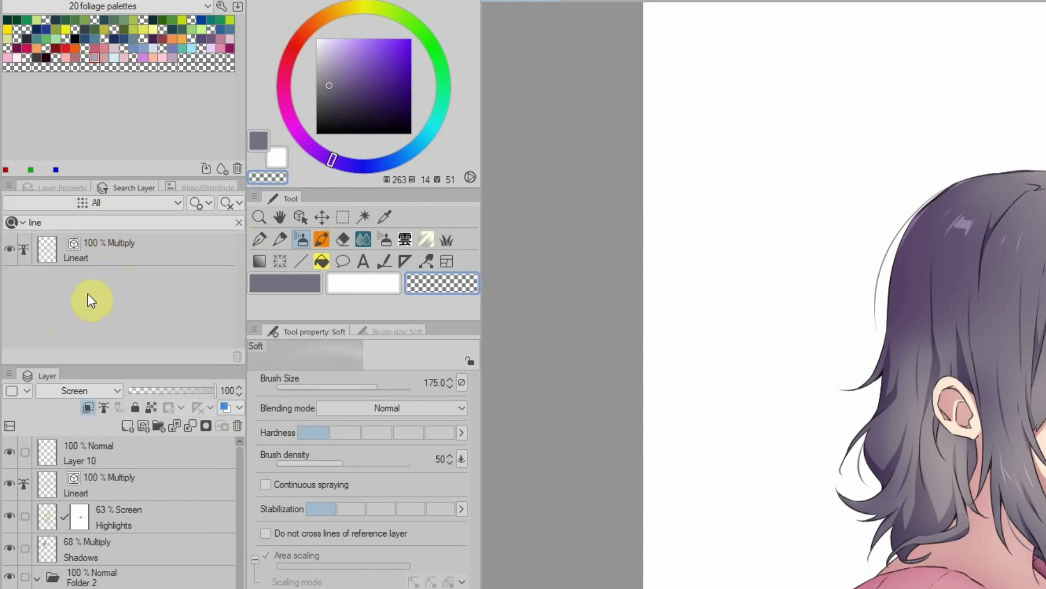
pyautogui.click(109, 257)
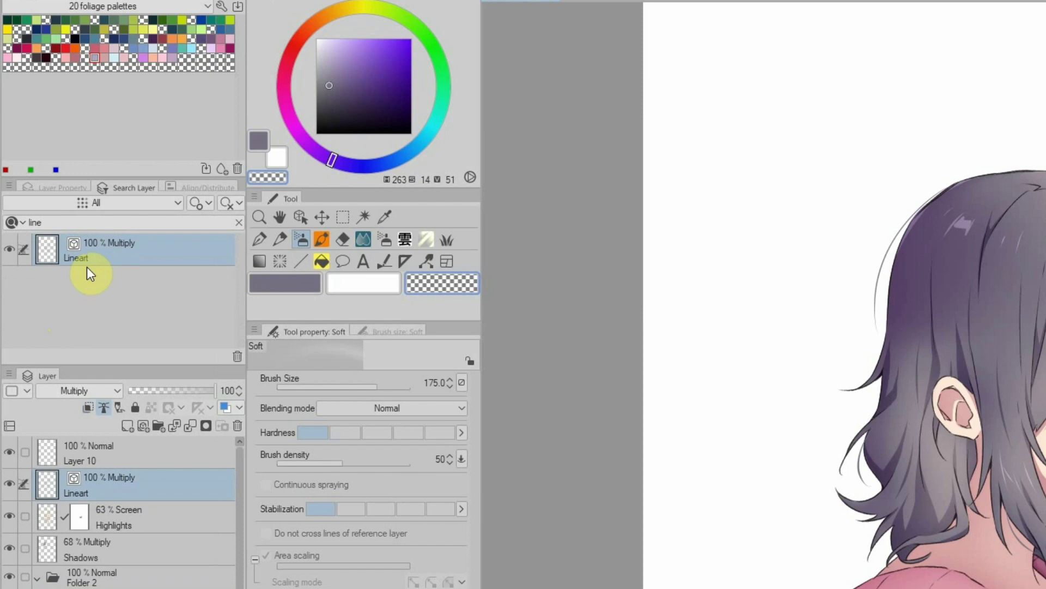
pyautogui.click(80, 588)
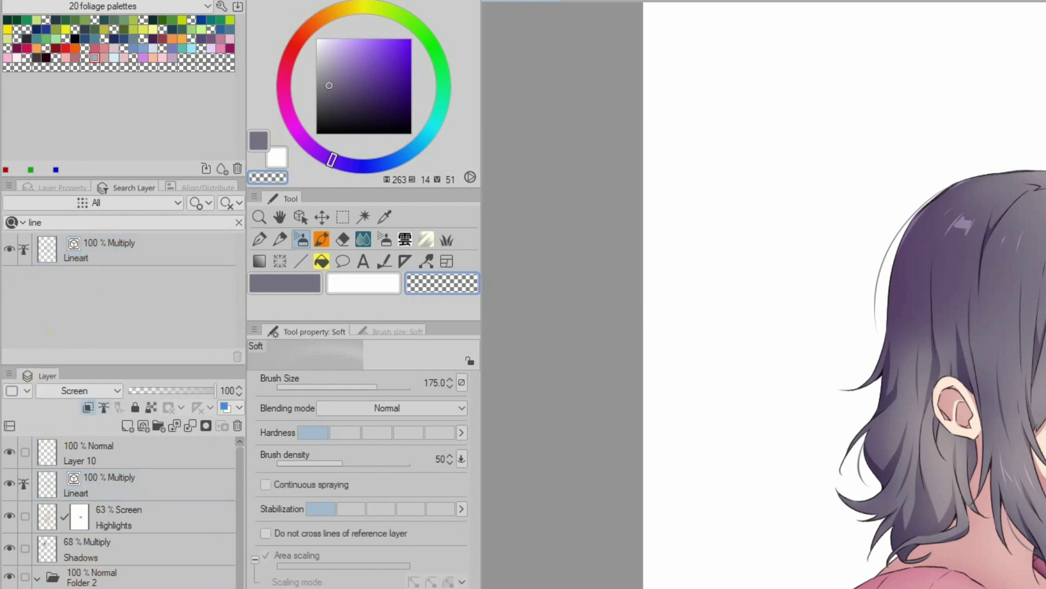
# Clear the layer search text and filter the list to vector layers only.
pyautogui.doubleClick(100, 221)
pyautogui.press('BackSpace')
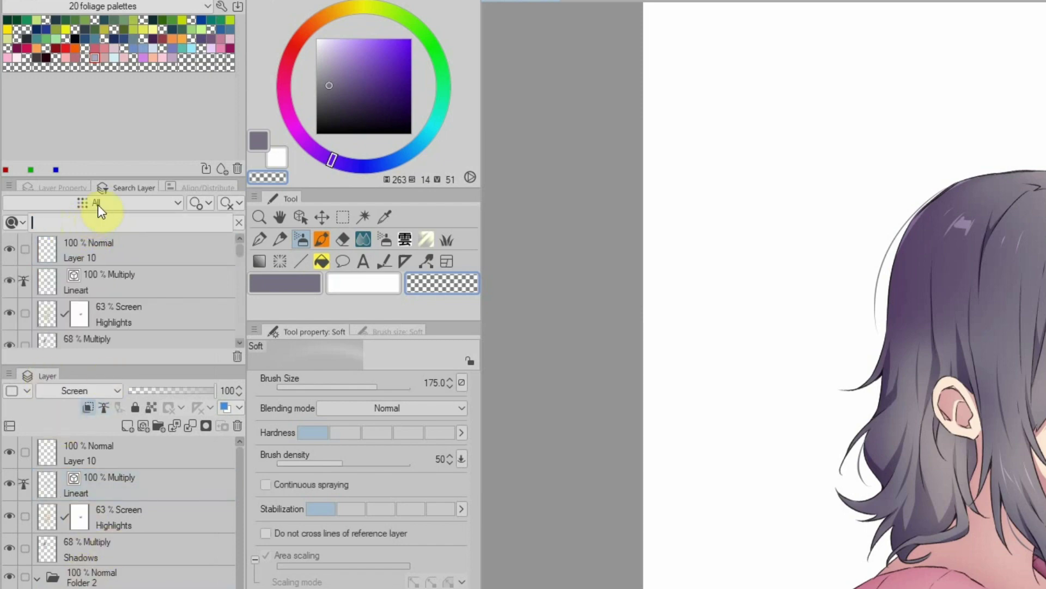
pyautogui.click(82, 202)
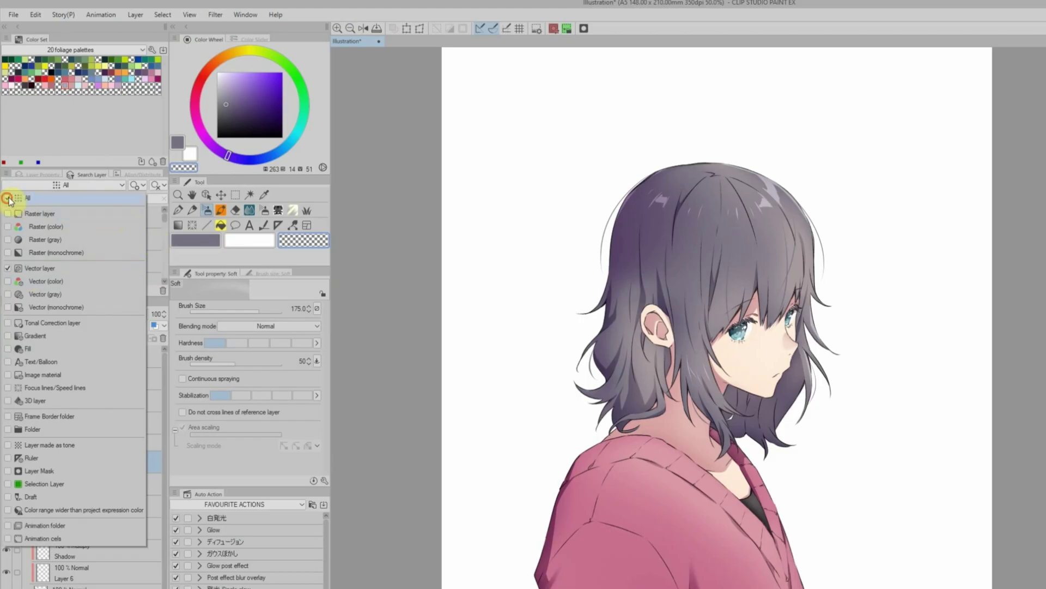
pyautogui.click(162, 218)
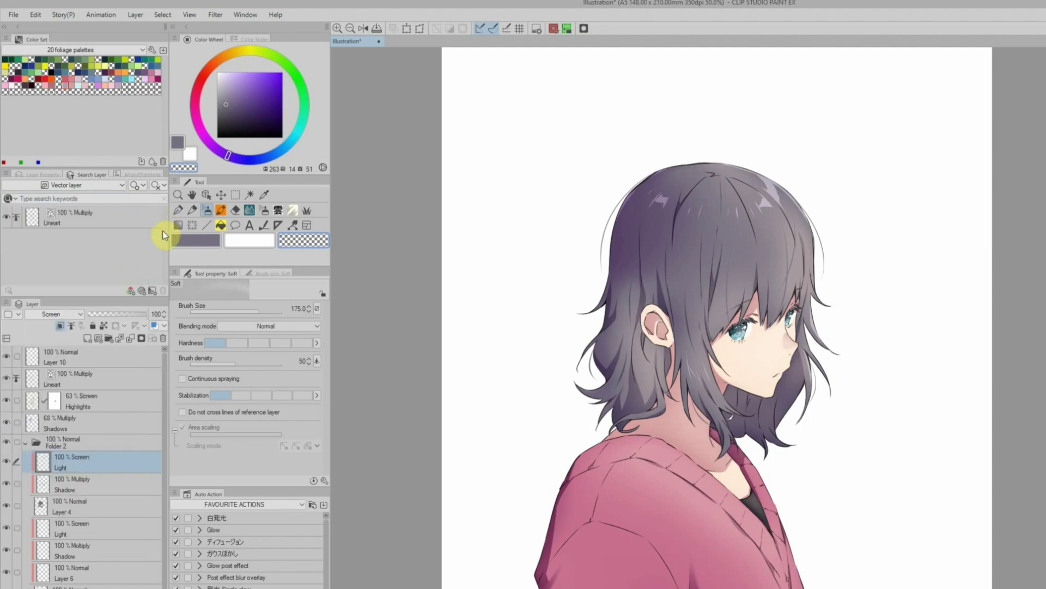
# Select the Lineart layer from the vector layer results.
pyautogui.click(76, 217)
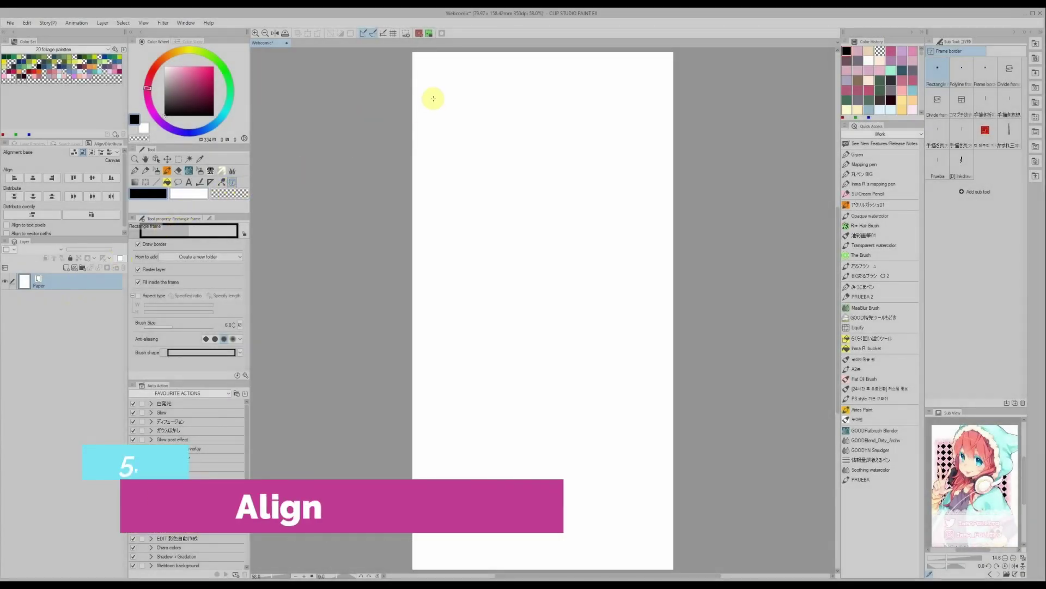
# Draw a large rectangular frame on the blank webcomic page and centre it horizontally and vertically on the canvas.
pyautogui.moveTo(432, 98); pyautogui.dragTo(669, 432)
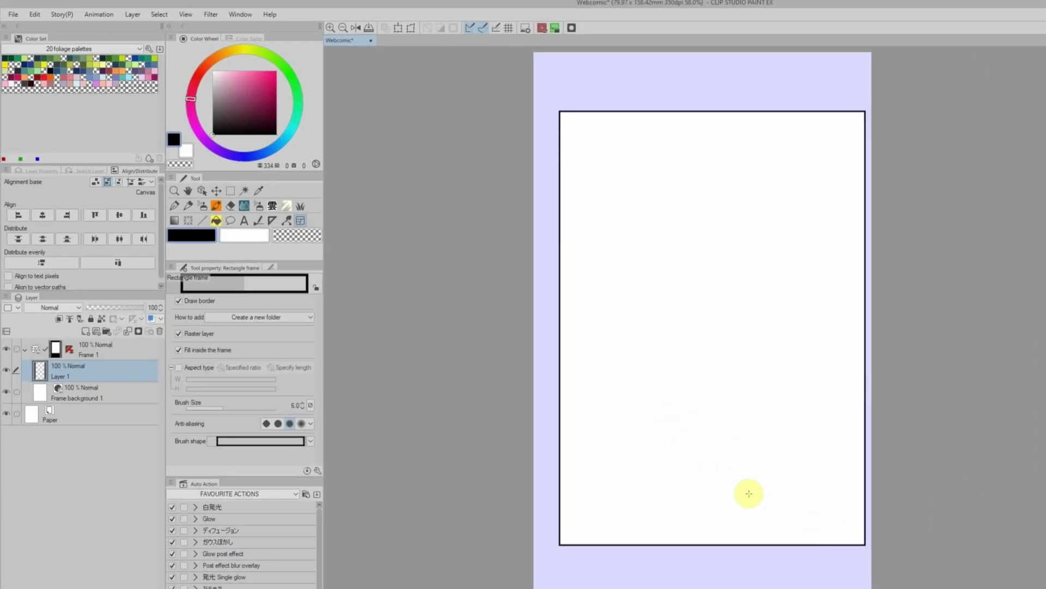
pyautogui.click(112, 353)
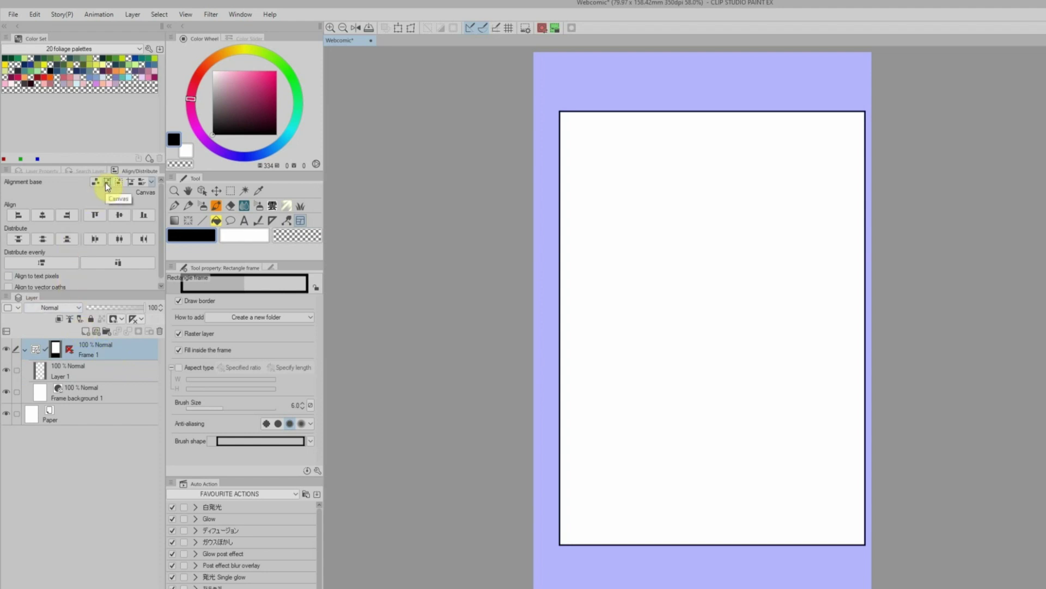
pyautogui.click(42, 215)
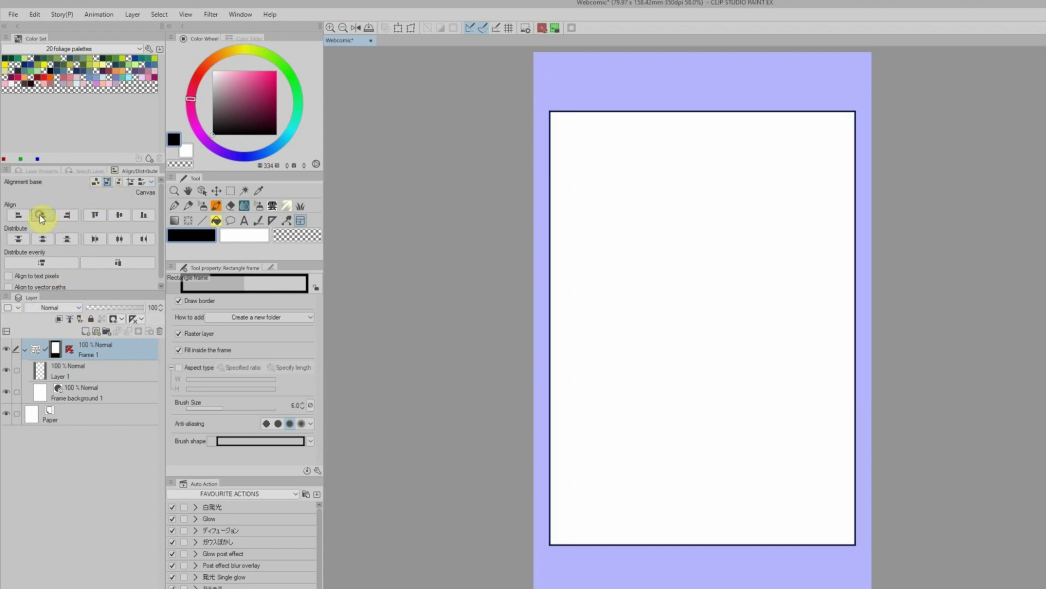
pyautogui.click(117, 216)
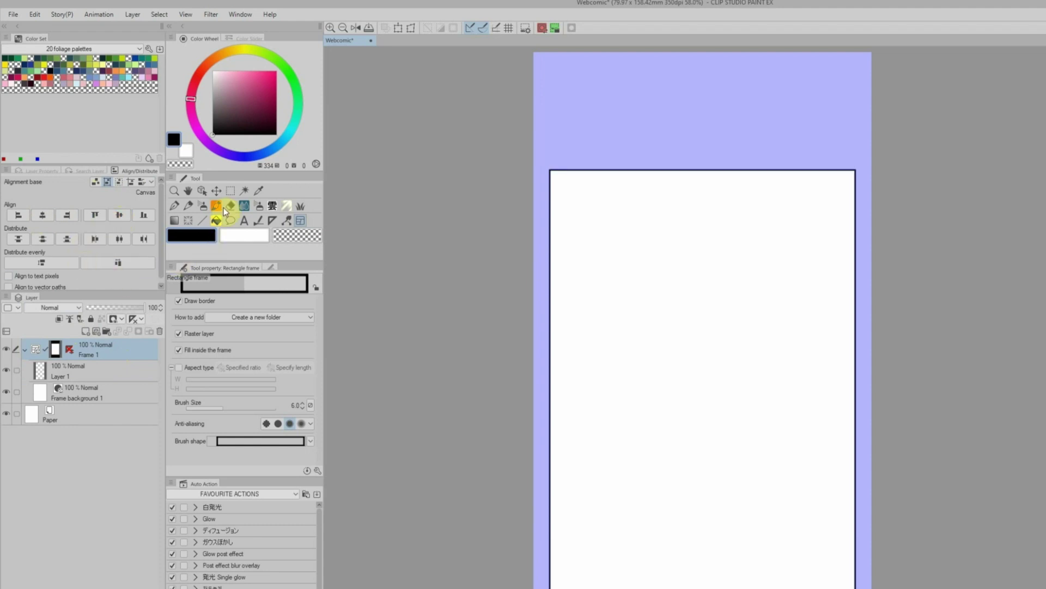
# Move the centred frame up toward the upper edge of the page, leaving room for another panel below.
pyautogui.click(217, 191)
pyautogui.moveTo(554, 416); pyautogui.dragTo(552, 315)
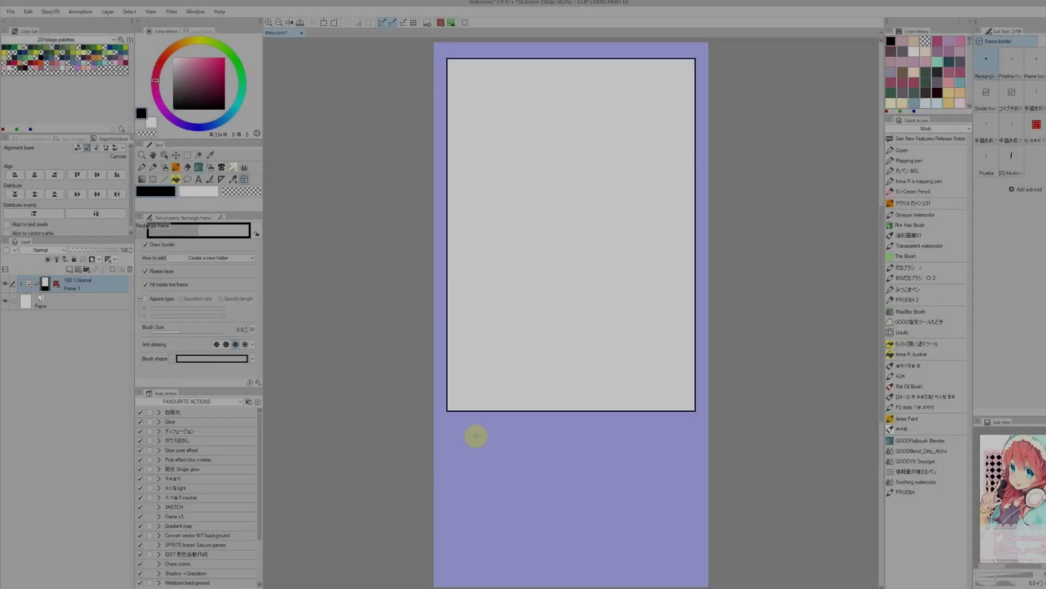
# Draw a second, smaller frame below the first and align both frames by their horizontal centres, using the alignment object as base.
pyautogui.moveTo(475, 437); pyautogui.dragTo(702, 570)
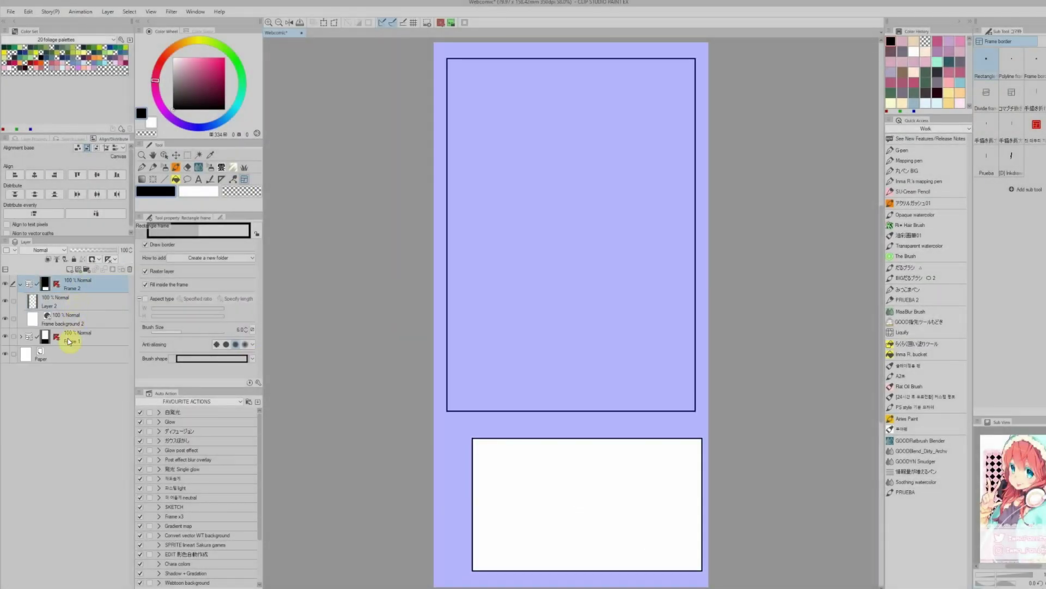
pyautogui.keyDown('shift'); pyautogui.click(81, 338); pyautogui.keyUp('shift')
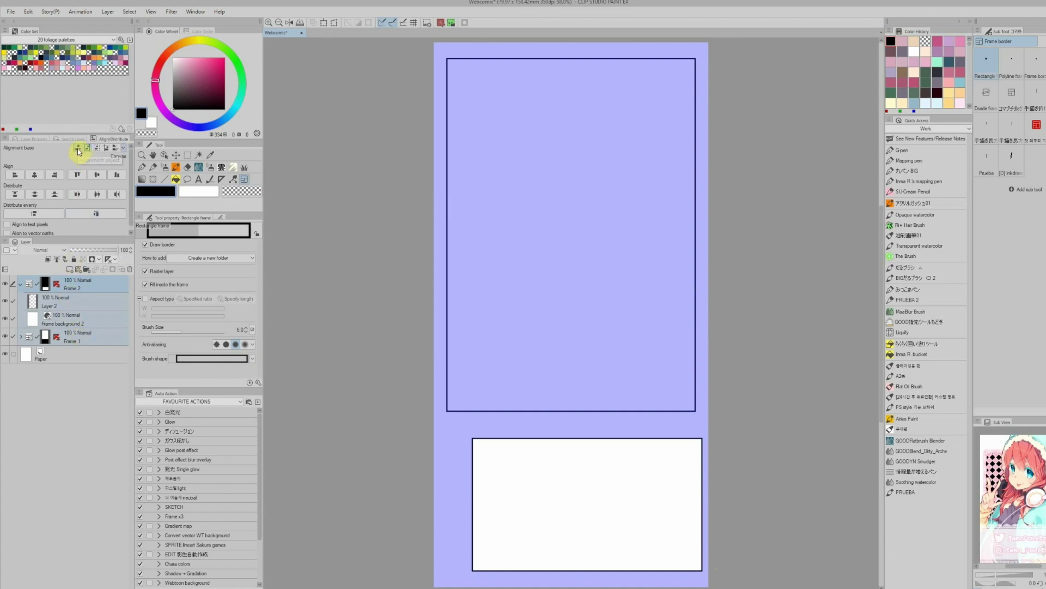
pyautogui.click(34, 177)
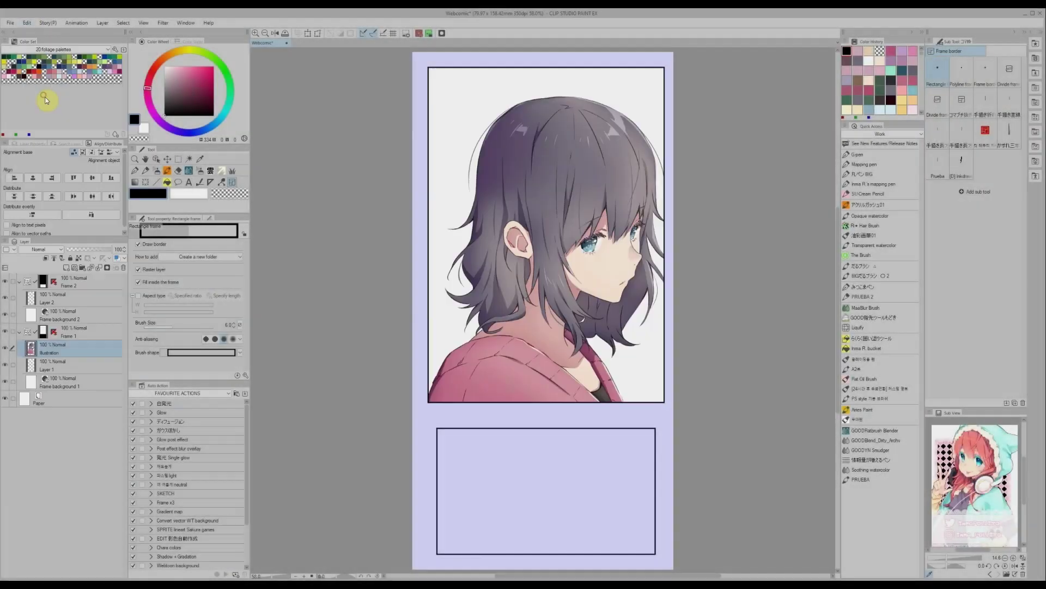
# Shrink the Illustration layer in the large panel and reposition the character toward the panel's lower part.
pyautogui.hotkey('ctrl', 't')
pyautogui.moveTo(560, 95); pyautogui.dragTo(511, 269)
pyautogui.moveTo(470, 354); pyautogui.dragTo(494, 264)
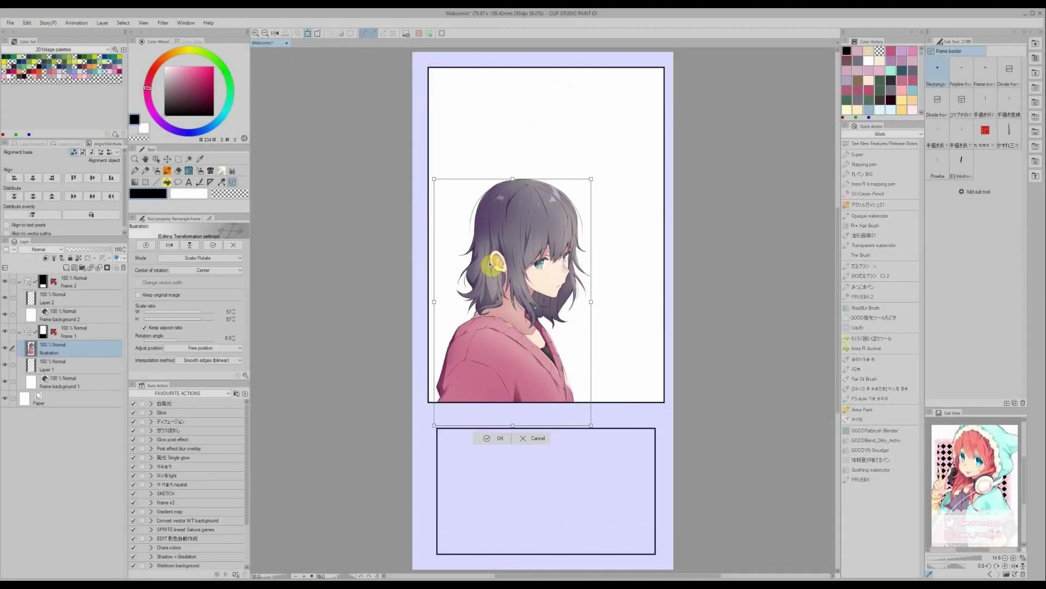
pyautogui.moveTo(592, 176); pyautogui.dragTo(597, 168)
pyautogui.click(496, 436)
# Place the Residential area01-Ver.2 3D material above Layer 1 and turn its camera so the houses stand behind the character.
pyautogui.click(105, 366)
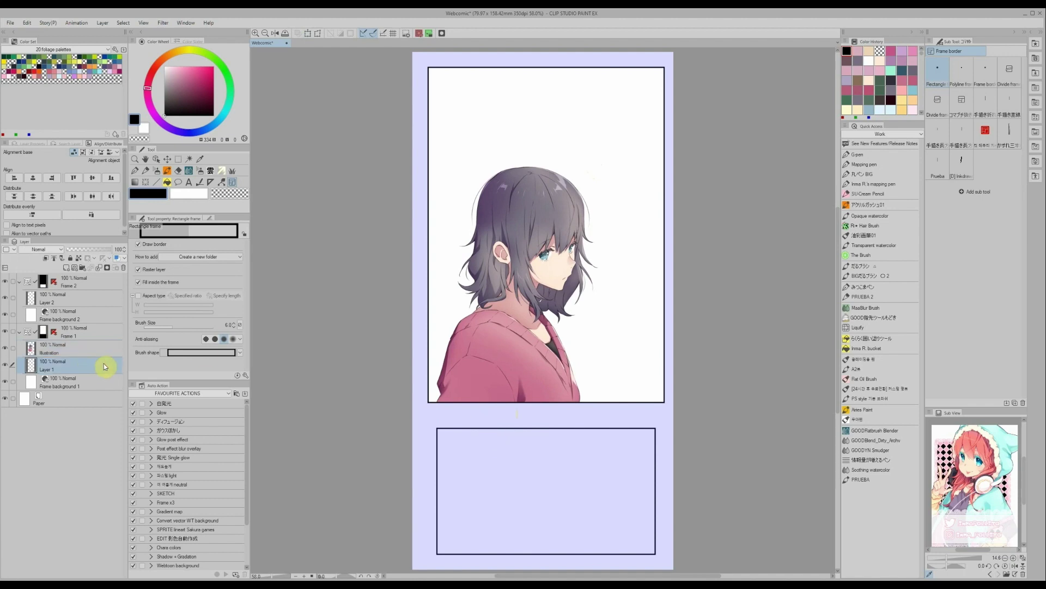
pyautogui.click(1032, 35)
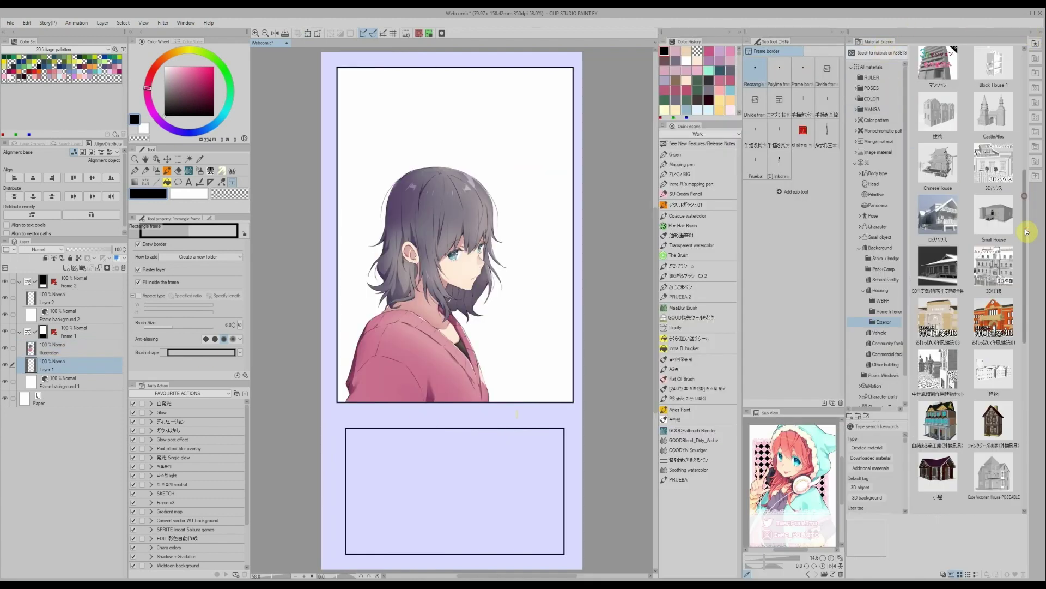
pyautogui.moveTo(1025, 231); pyautogui.dragTo(1025, 487)
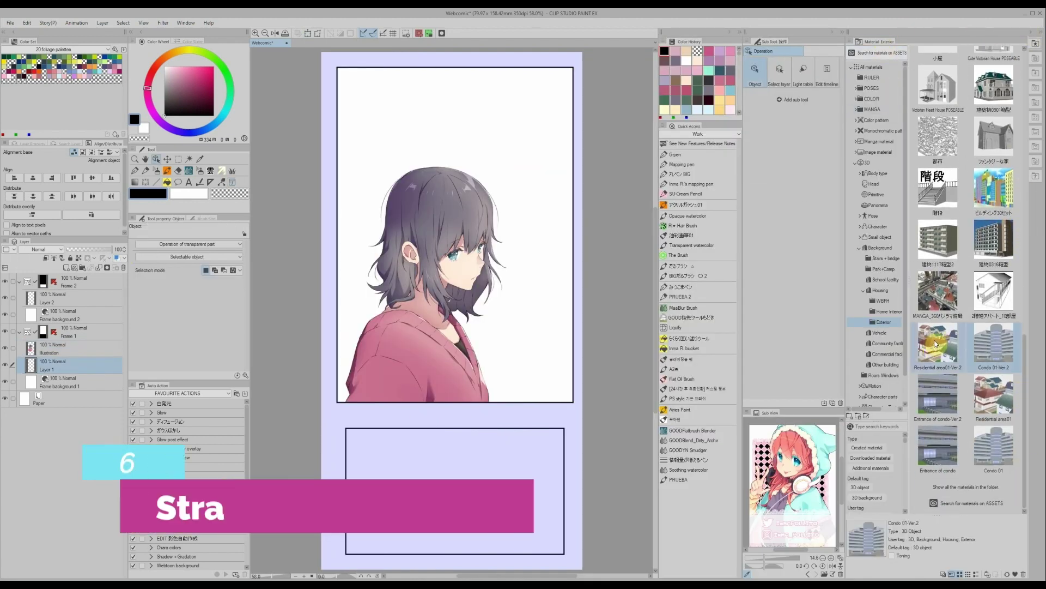
pyautogui.moveTo(937, 343); pyautogui.dragTo(463, 264)
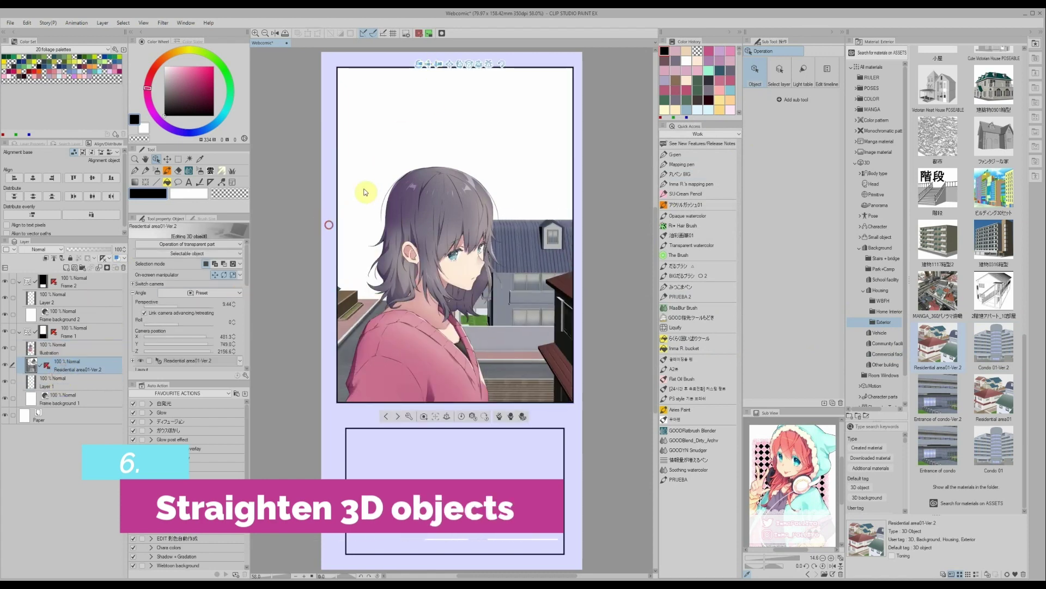
pyautogui.moveTo(366, 192); pyautogui.dragTo(401, 66)
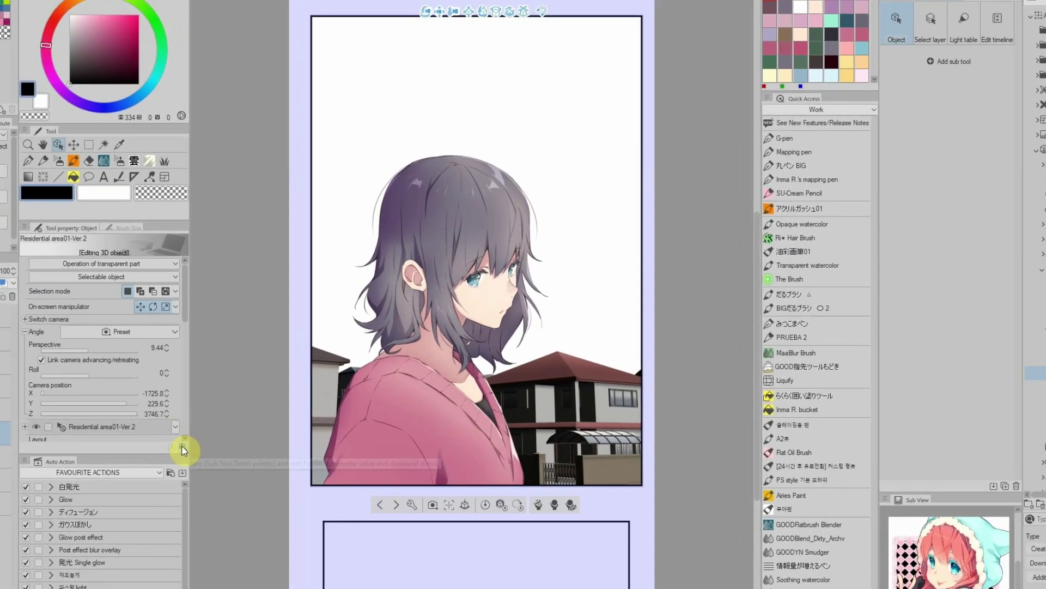
# Straighten the vertical perspective of the residential area model in its detailed lens settings.
pyautogui.click(245, 375)
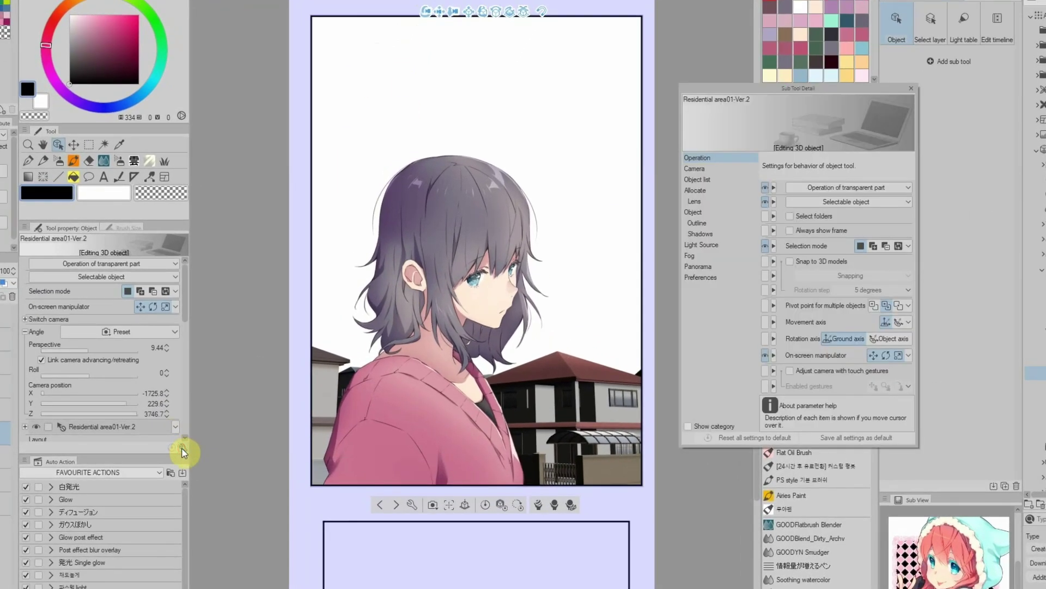
pyautogui.click(695, 202)
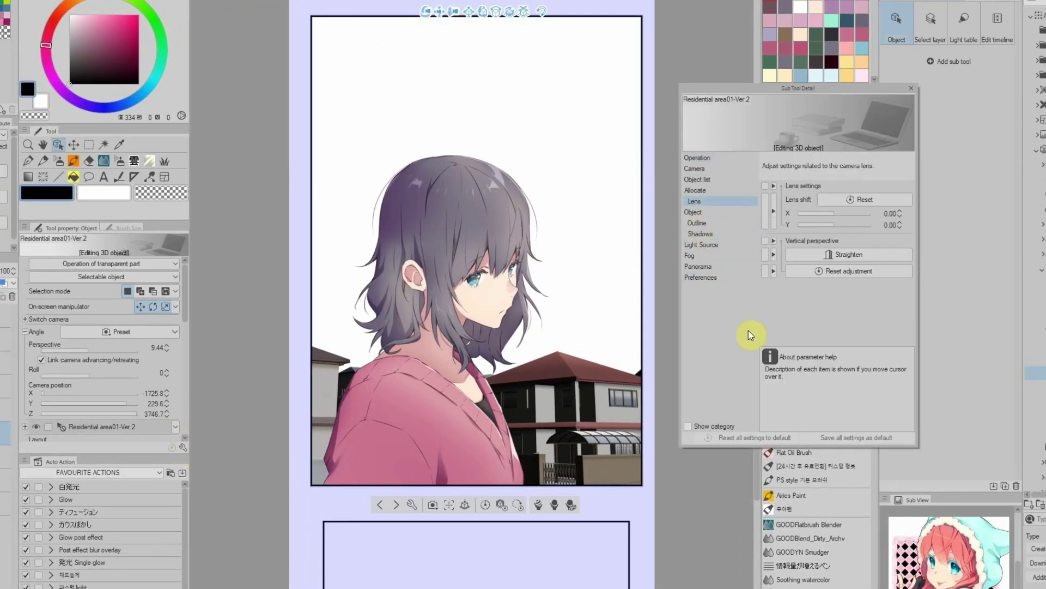
pyautogui.click(861, 253)
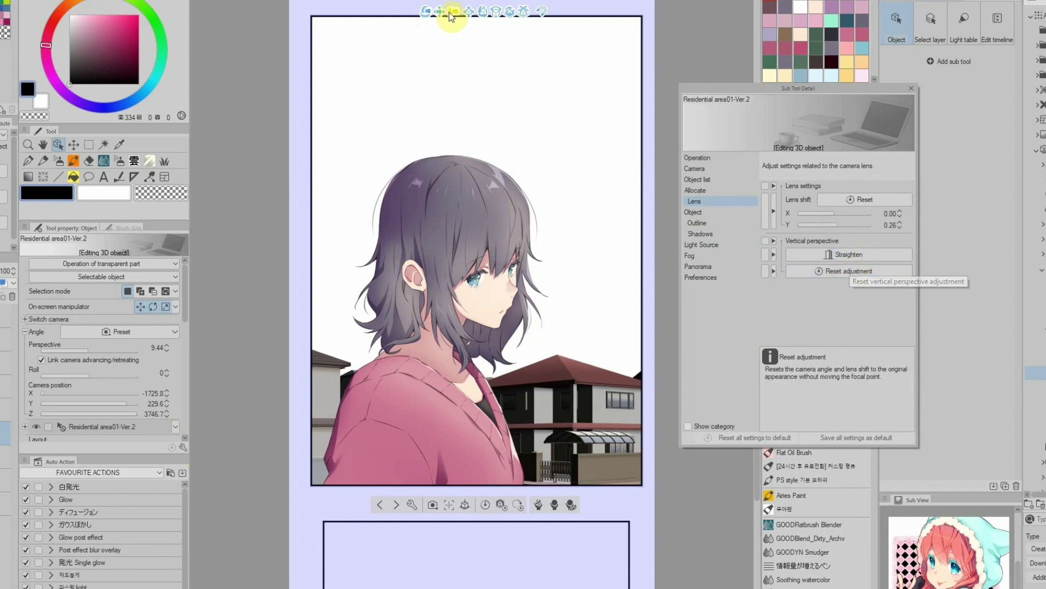
# Move the 3D camera closer to the houses, reset the vertical perspective adjustment and straighten it again.
pyautogui.moveTo(449, 12)
pyautogui.mouseDown()
pyautogui.moveTo(451, 31)
pyautogui.moveTo(453, 14)
pyautogui.mouseUp()
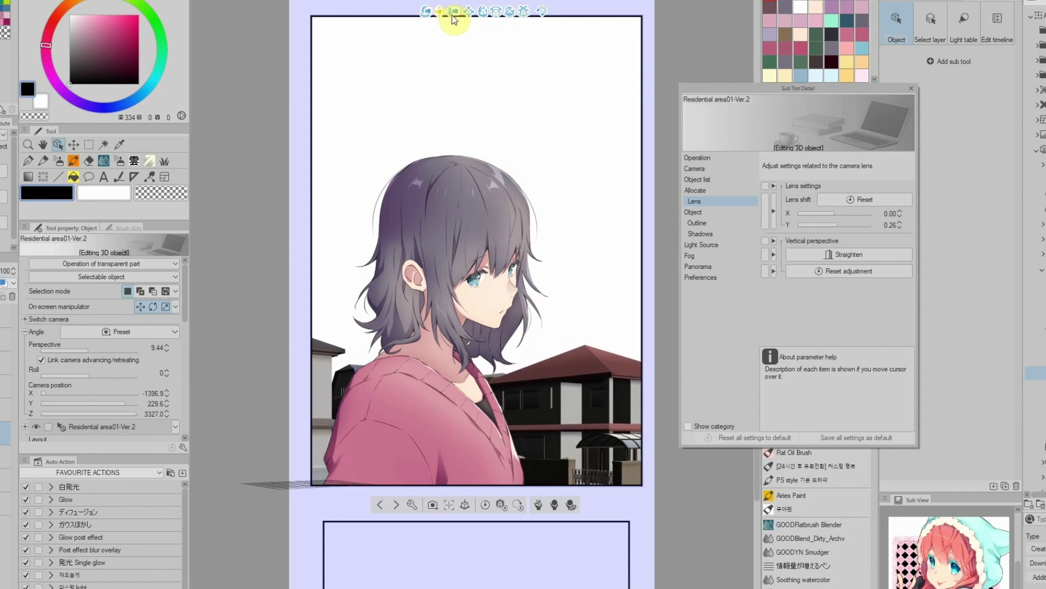
pyautogui.click(866, 272)
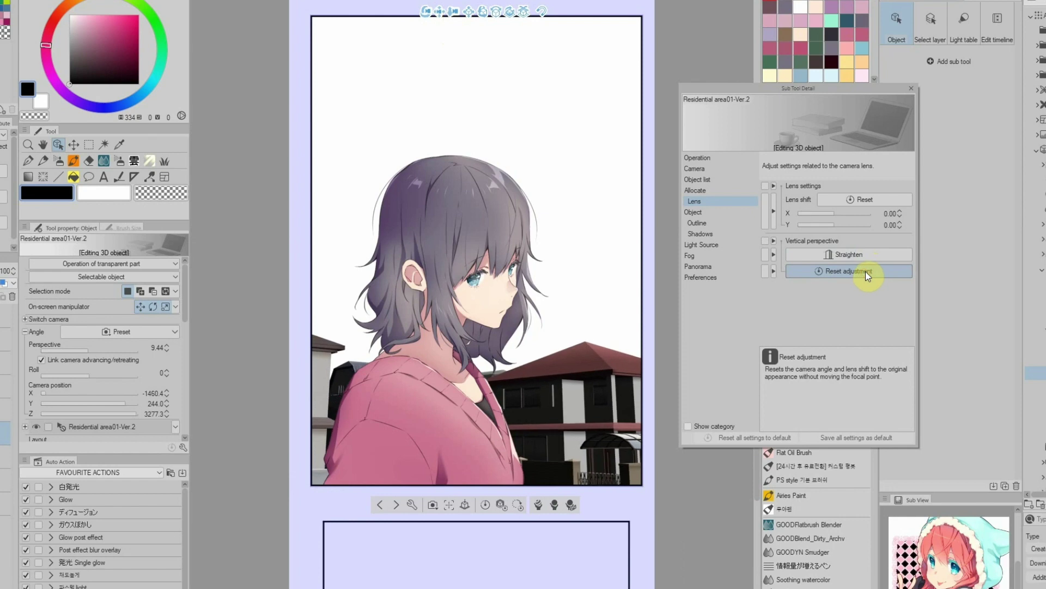
pyautogui.click(862, 254)
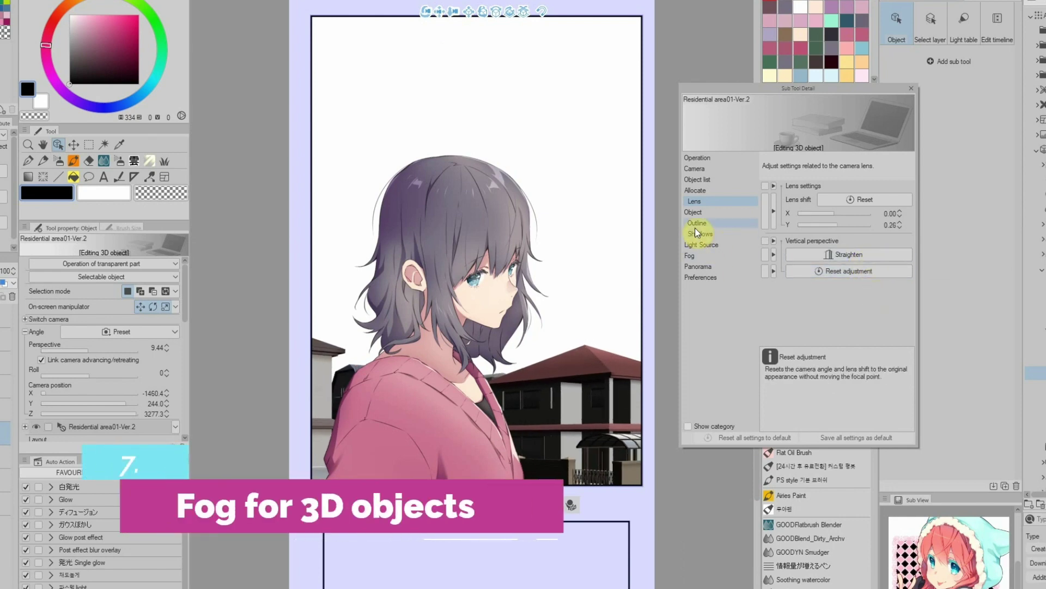
# Enable fog for the residential area model with a start point of 1433 and a depth of 4068.
pyautogui.click(691, 256)
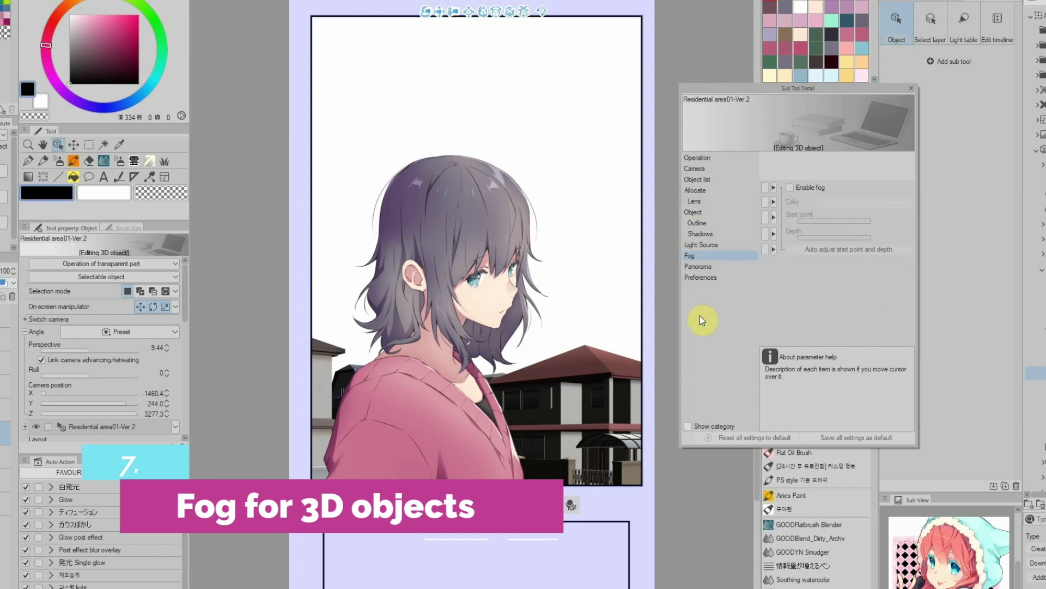
pyautogui.click(791, 187)
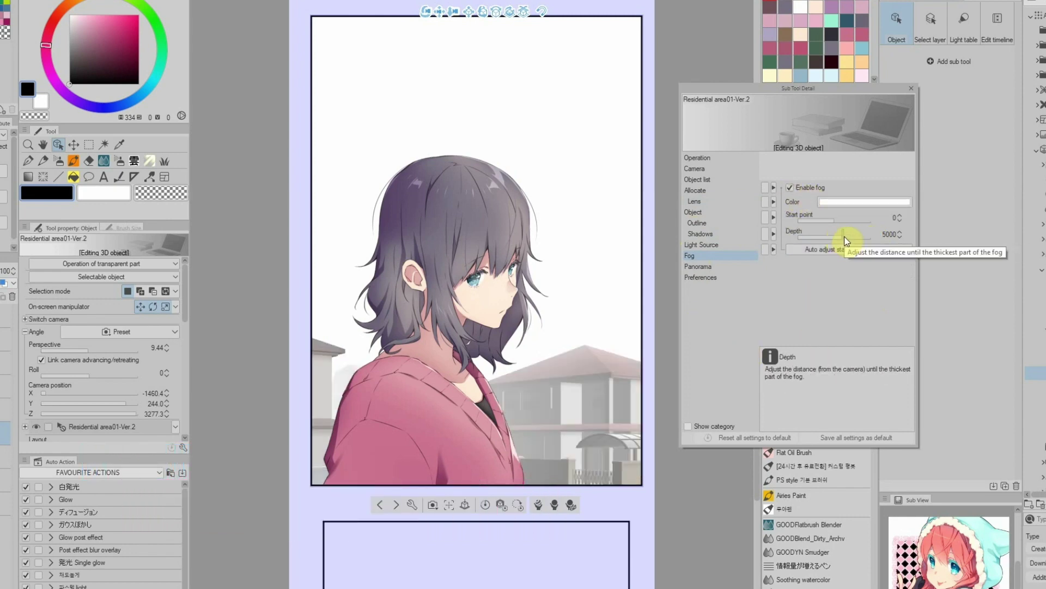
pyautogui.moveTo(843, 222)
pyautogui.mouseDown()
pyautogui.moveTo(858, 221)
pyautogui.moveTo(842, 238)
pyautogui.mouseUp()
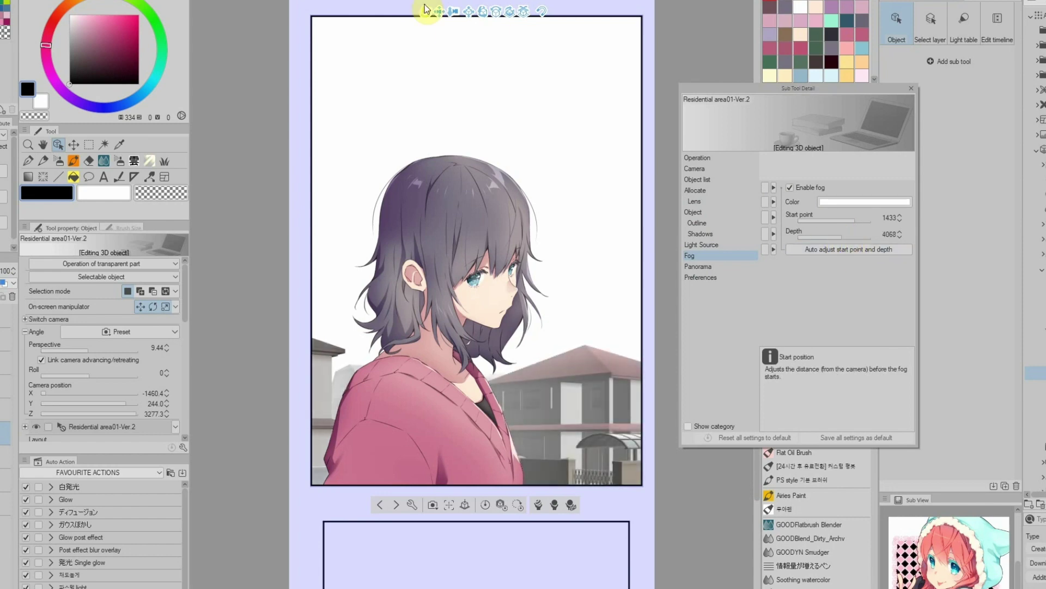
pyautogui.moveTo(426, 10)
pyautogui.mouseDown()
pyautogui.moveTo(556, 21)
pyautogui.moveTo(440, 10)
pyautogui.moveTo(410, 26)
pyautogui.moveTo(438, 40)
pyautogui.moveTo(419, 18)
pyautogui.mouseUp()
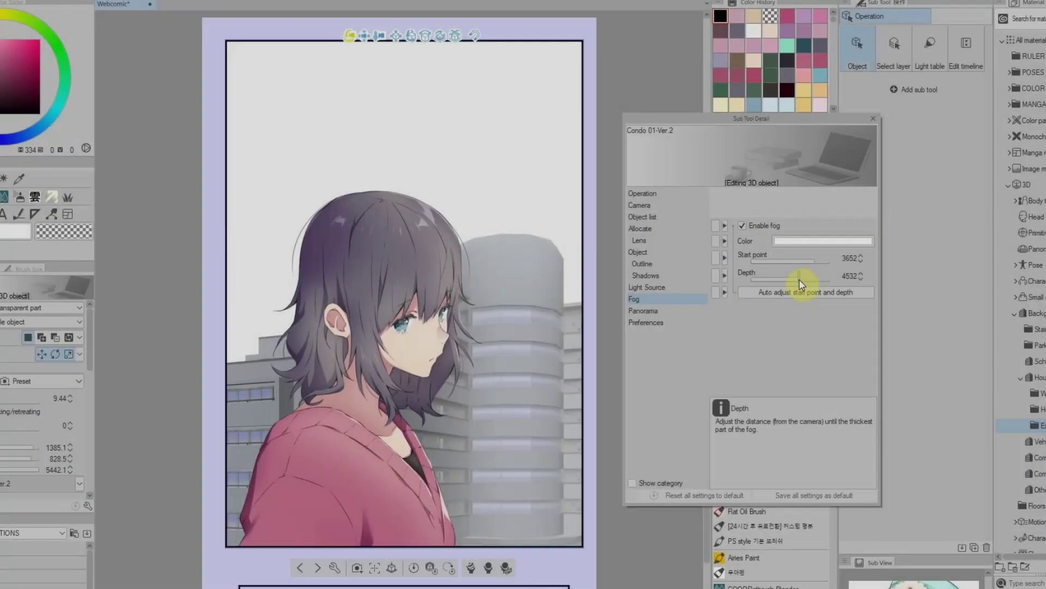
# Set the Condo 01-Ver.2 model's fog depth to 5048 and its fog colour to pale lilac EDDBF1.
pyautogui.click(799, 279)
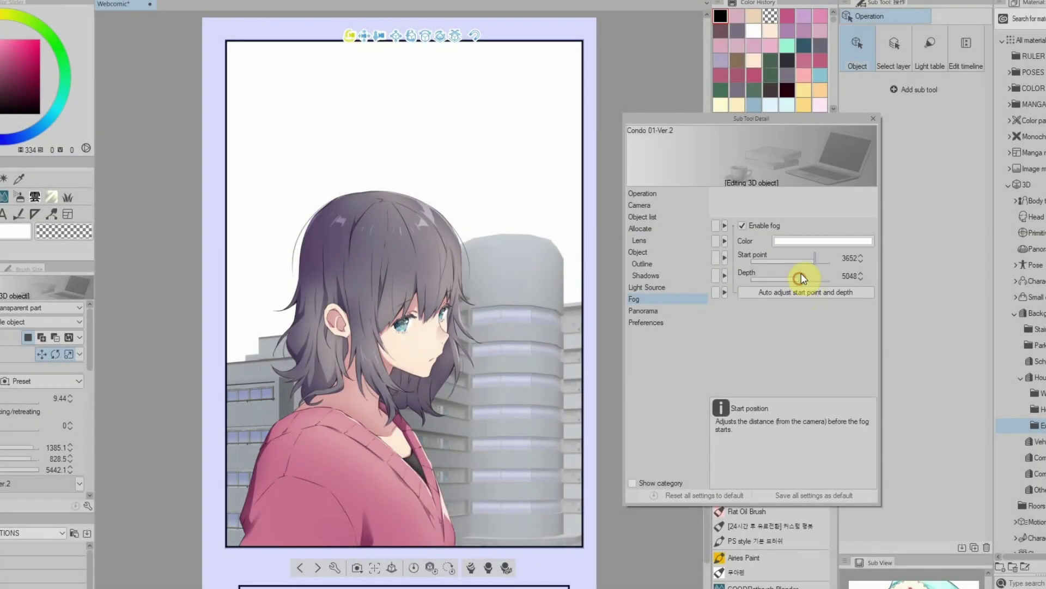
pyautogui.click(790, 240)
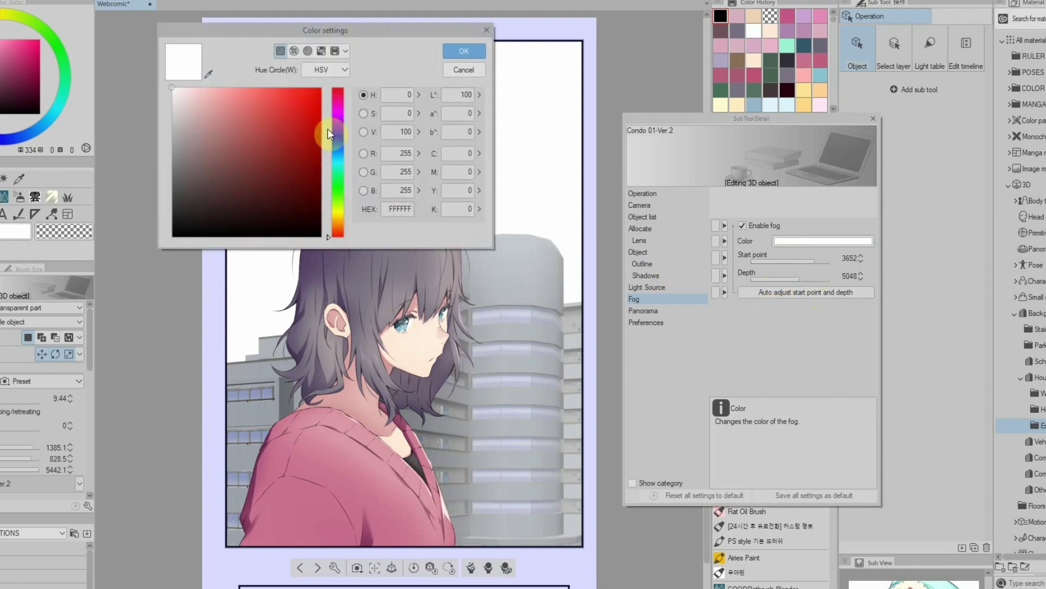
pyautogui.click(332, 125)
pyautogui.click(287, 89)
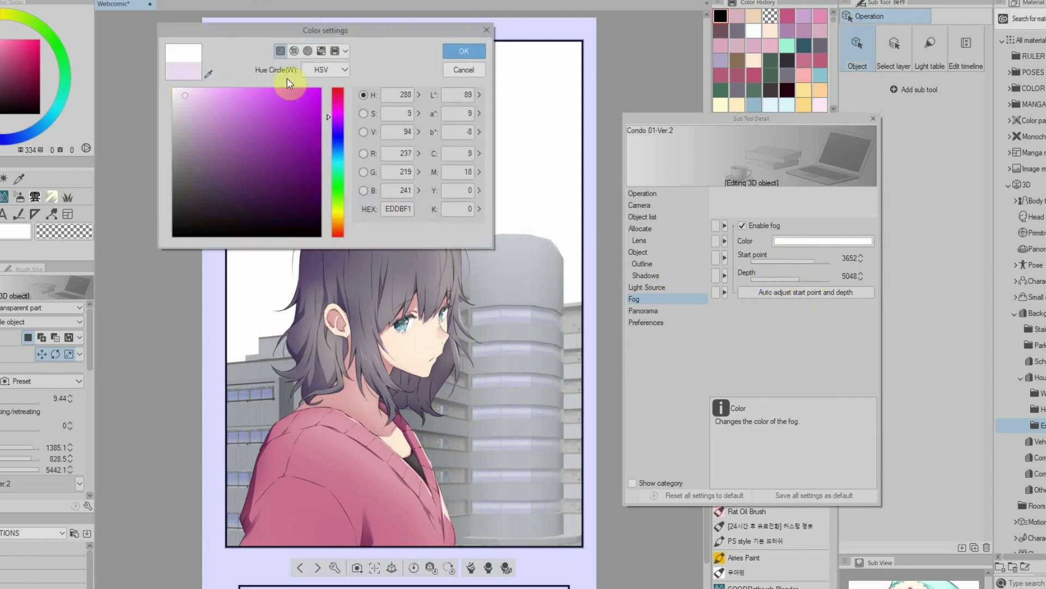
pyautogui.click(450, 55)
# Change the condo's fog colour to light yellow FCEEC6 and set the fog start point to 2288.
pyautogui.click(783, 241)
pyautogui.click(333, 220)
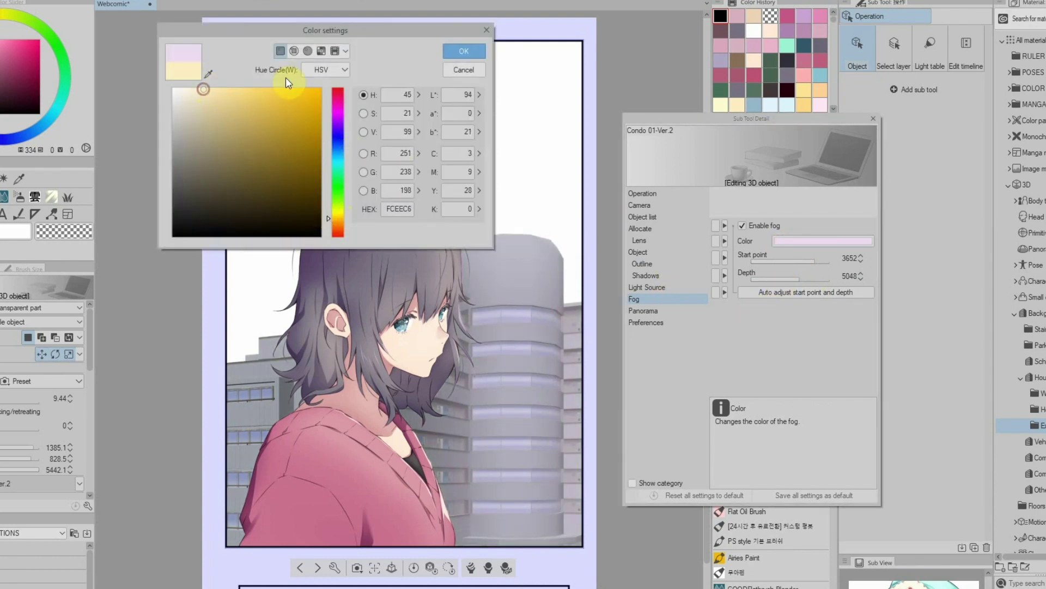
pyautogui.click(455, 51)
pyautogui.click(812, 261)
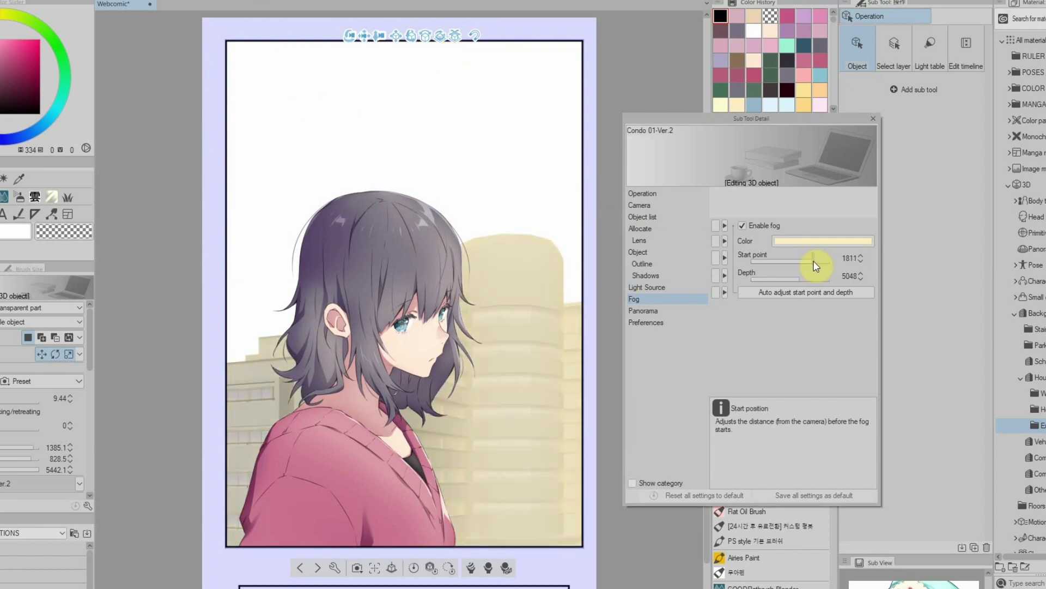
pyautogui.click(814, 261)
# Lighten the condo's fog colour to a very pale cream and readjust the fog depth.
pyautogui.click(798, 240)
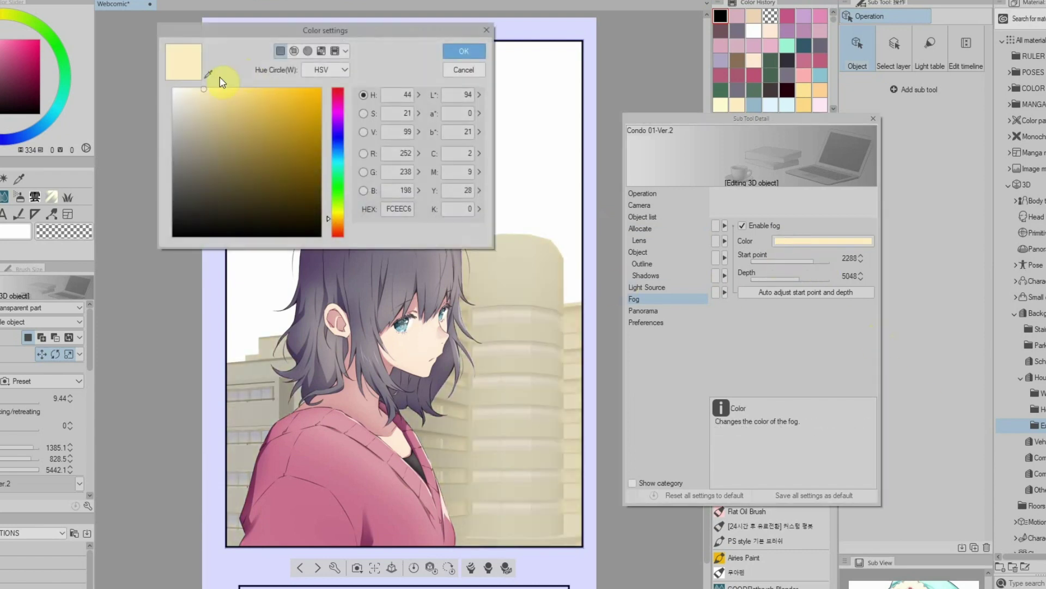
pyautogui.click(464, 51)
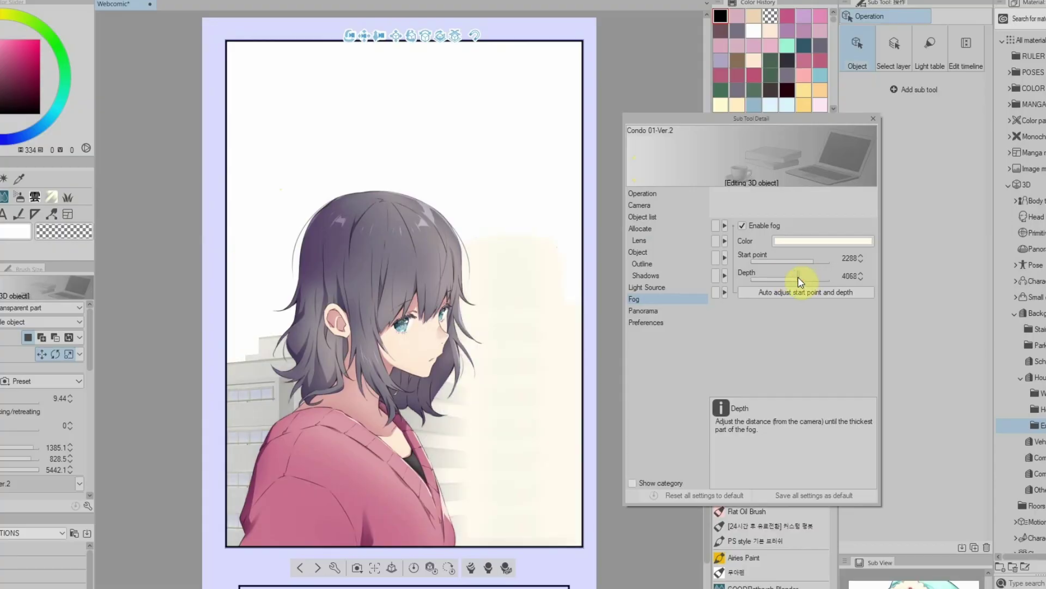
pyautogui.moveTo(798, 276); pyautogui.dragTo(803, 278)
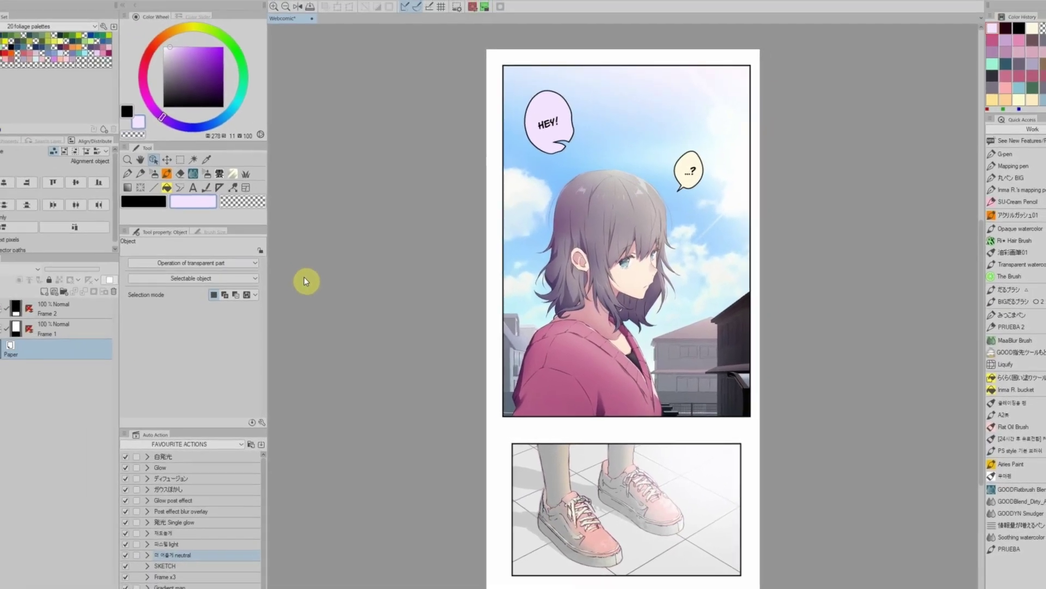
# Extend the canvas height between the two comic frames, with a start point of 1502 px and a height of 322 px.
pyautogui.click(31, 14)
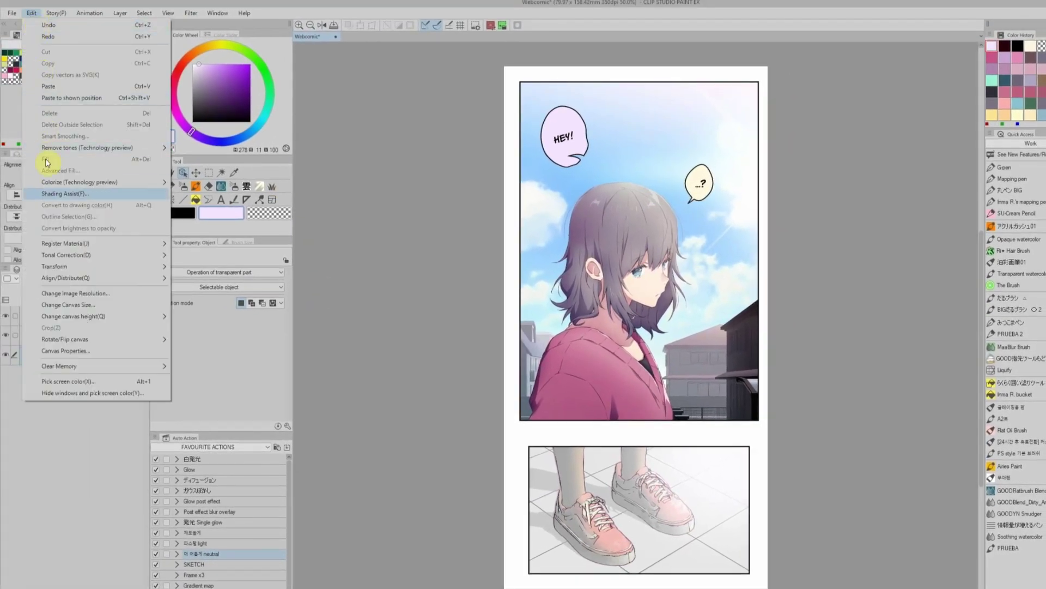
pyautogui.click(193, 318)
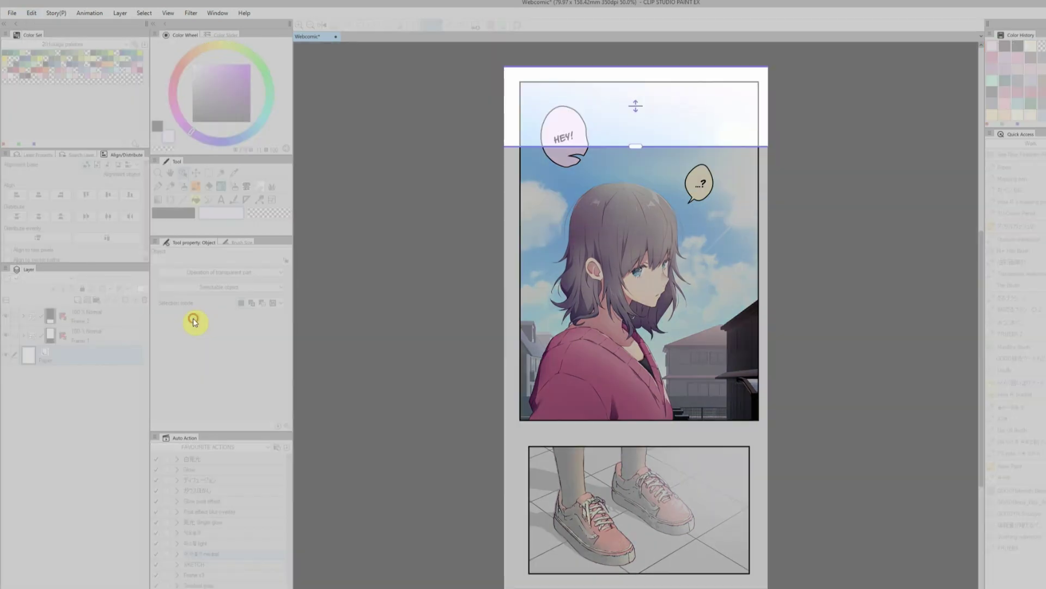
pyautogui.moveTo(620, 102); pyautogui.dragTo(552, 477)
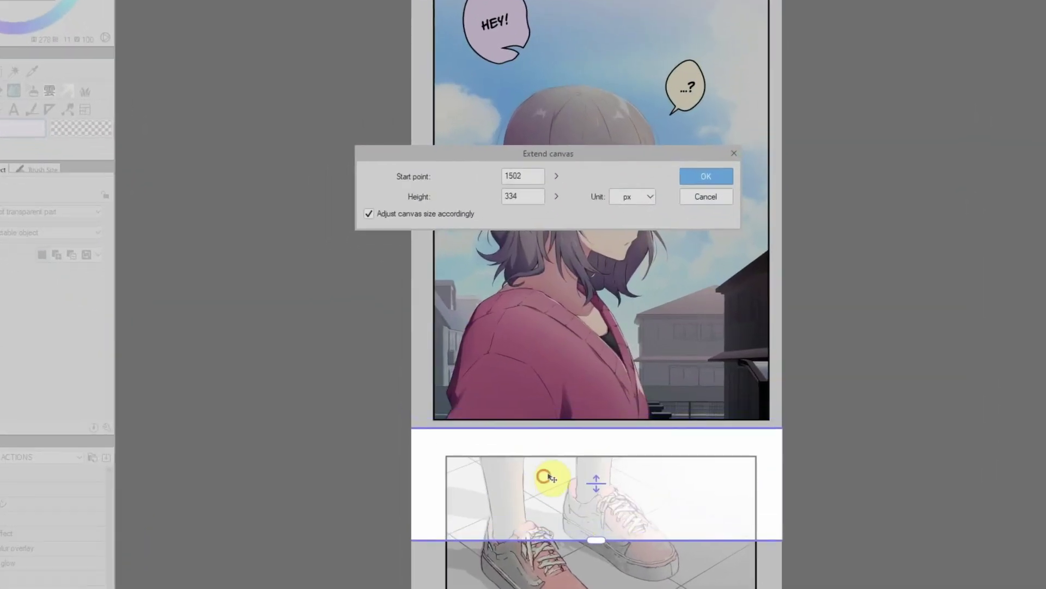
pyautogui.moveTo(594, 540)
pyautogui.mouseDown()
pyautogui.moveTo(593, 499)
pyautogui.moveTo(589, 535)
pyautogui.mouseUp()
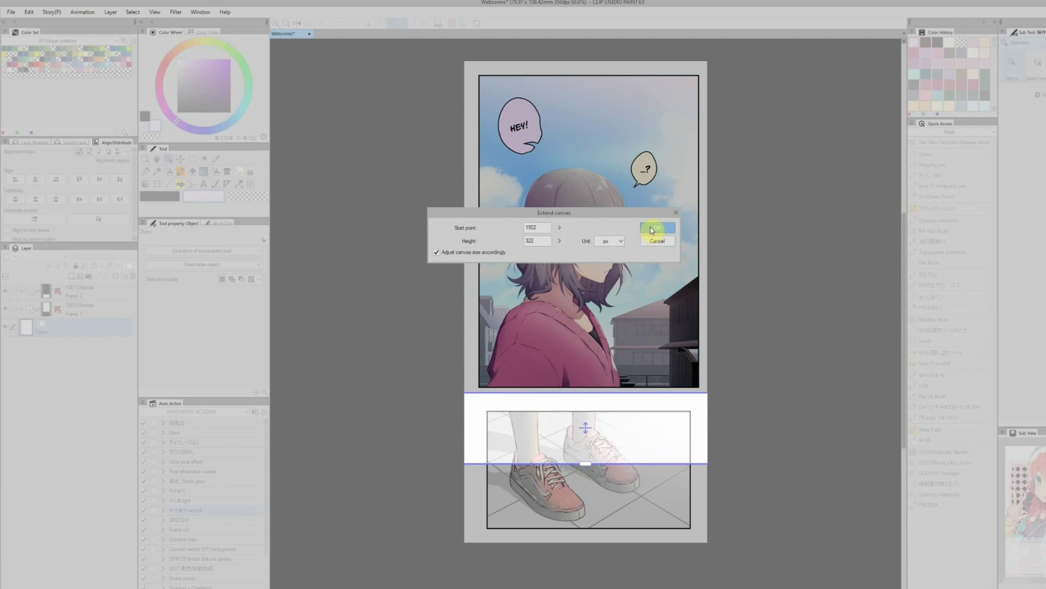
pyautogui.click(652, 229)
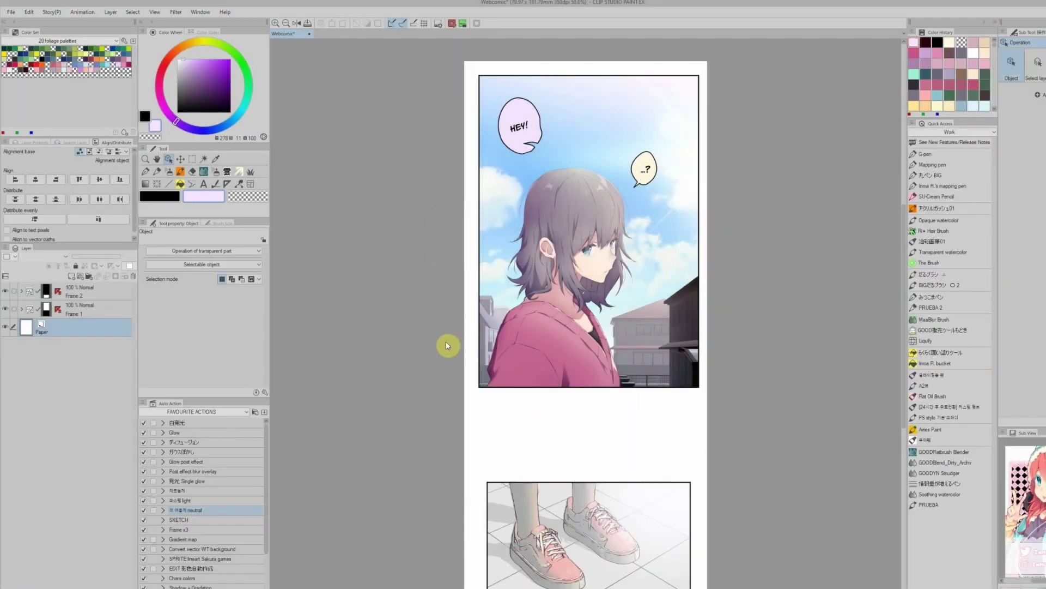
# Crop most of the blank gap between the two frames out of the canvas height, using a start point of 1512 px.
pyautogui.moveTo(905, 385)
pyautogui.mouseDown()
pyautogui.moveTo(903, 402)
pyautogui.moveTo(905, 393)
pyautogui.mouseUp()
pyautogui.click(32, 13)
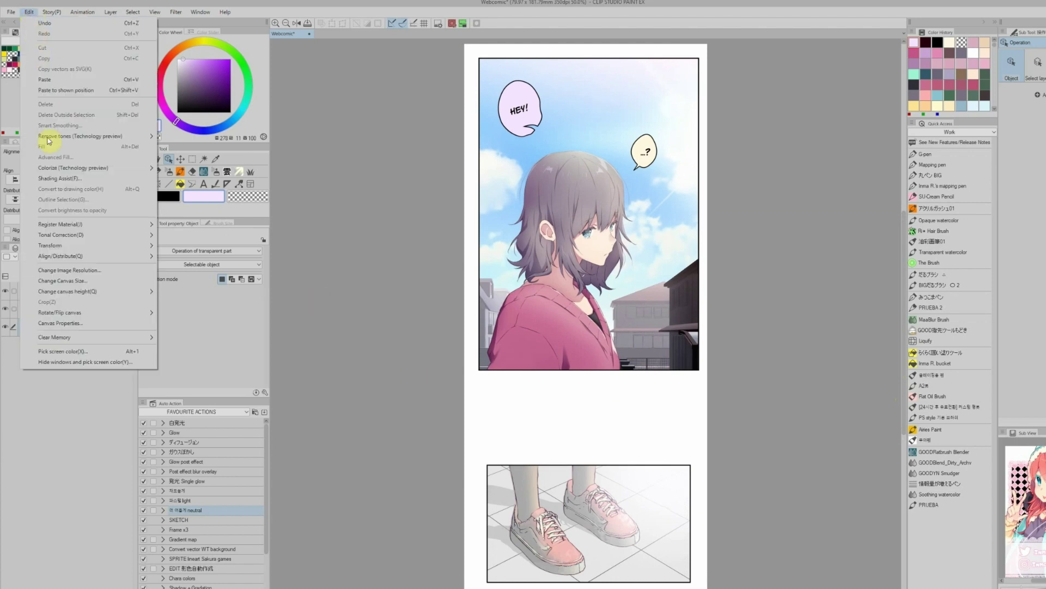
pyautogui.moveTo(66, 293)
pyautogui.click(182, 304)
pyautogui.moveTo(537, 101); pyautogui.dragTo(556, 416)
pyautogui.moveTo(585, 484); pyautogui.dragTo(580, 441)
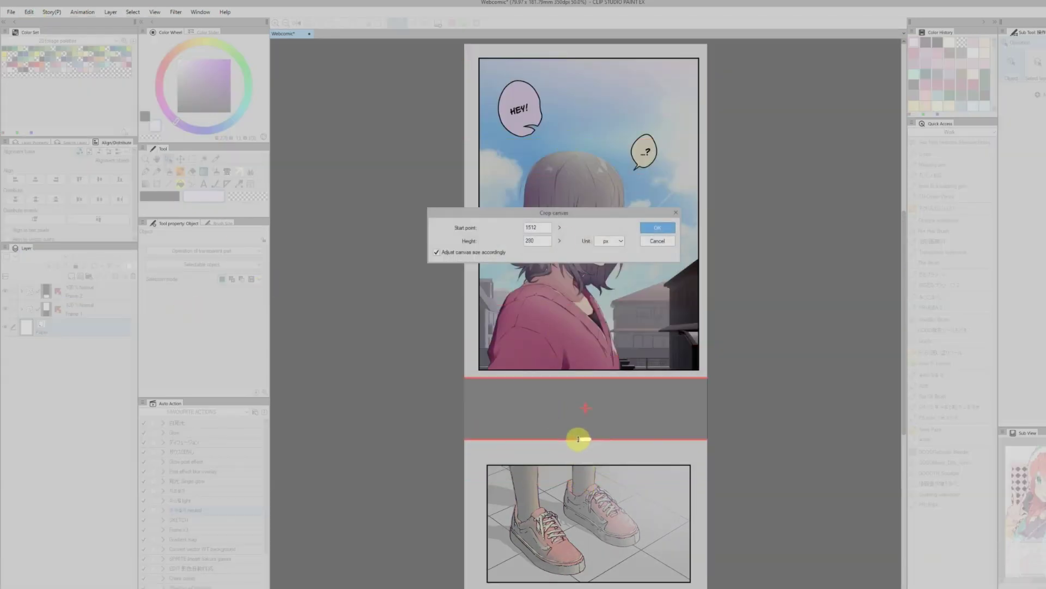
pyautogui.click(649, 229)
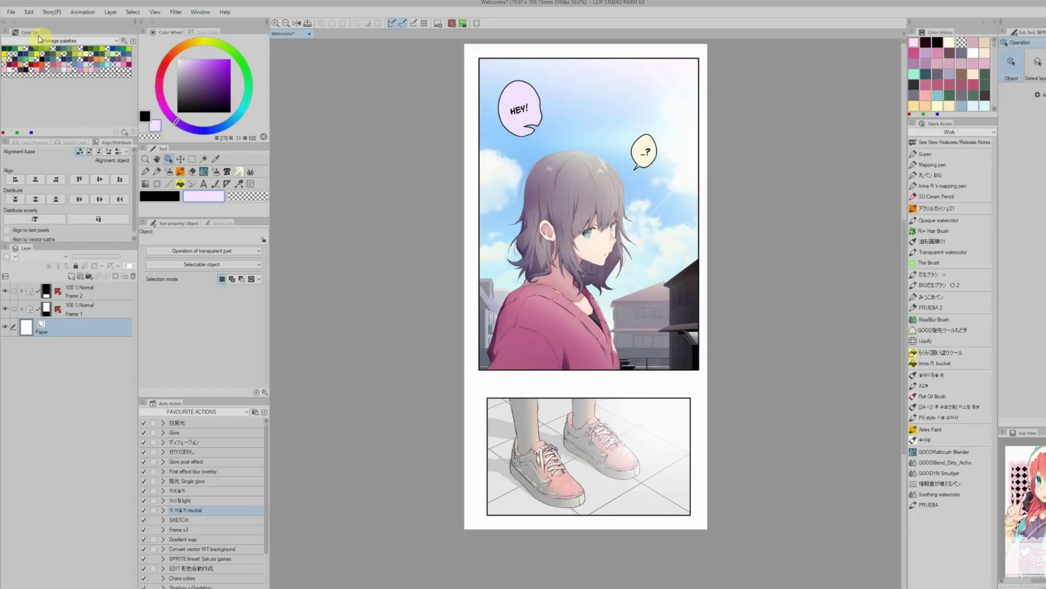